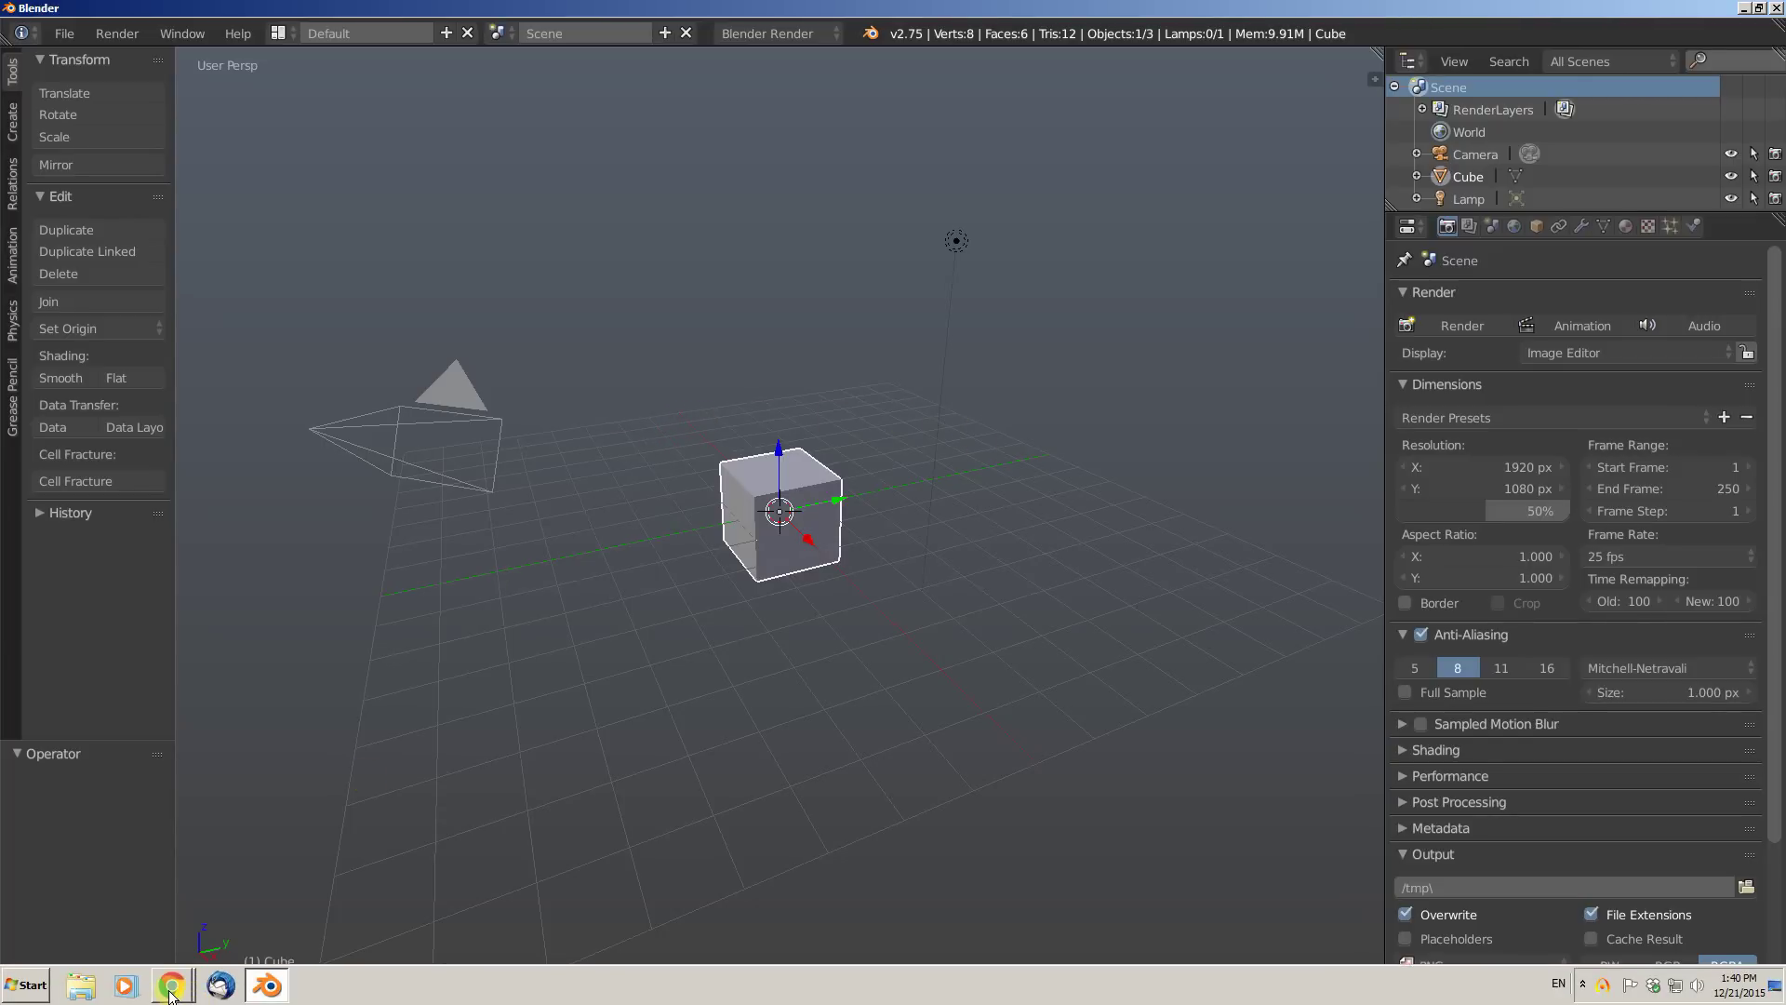
Step: Switch to the GraphicsDaily Chrome window and open the '247: Shampoo' post
{"action": "left_click", "coordinate": [172, 987]}
{"action": "left_click", "coordinate": [140, 945]}
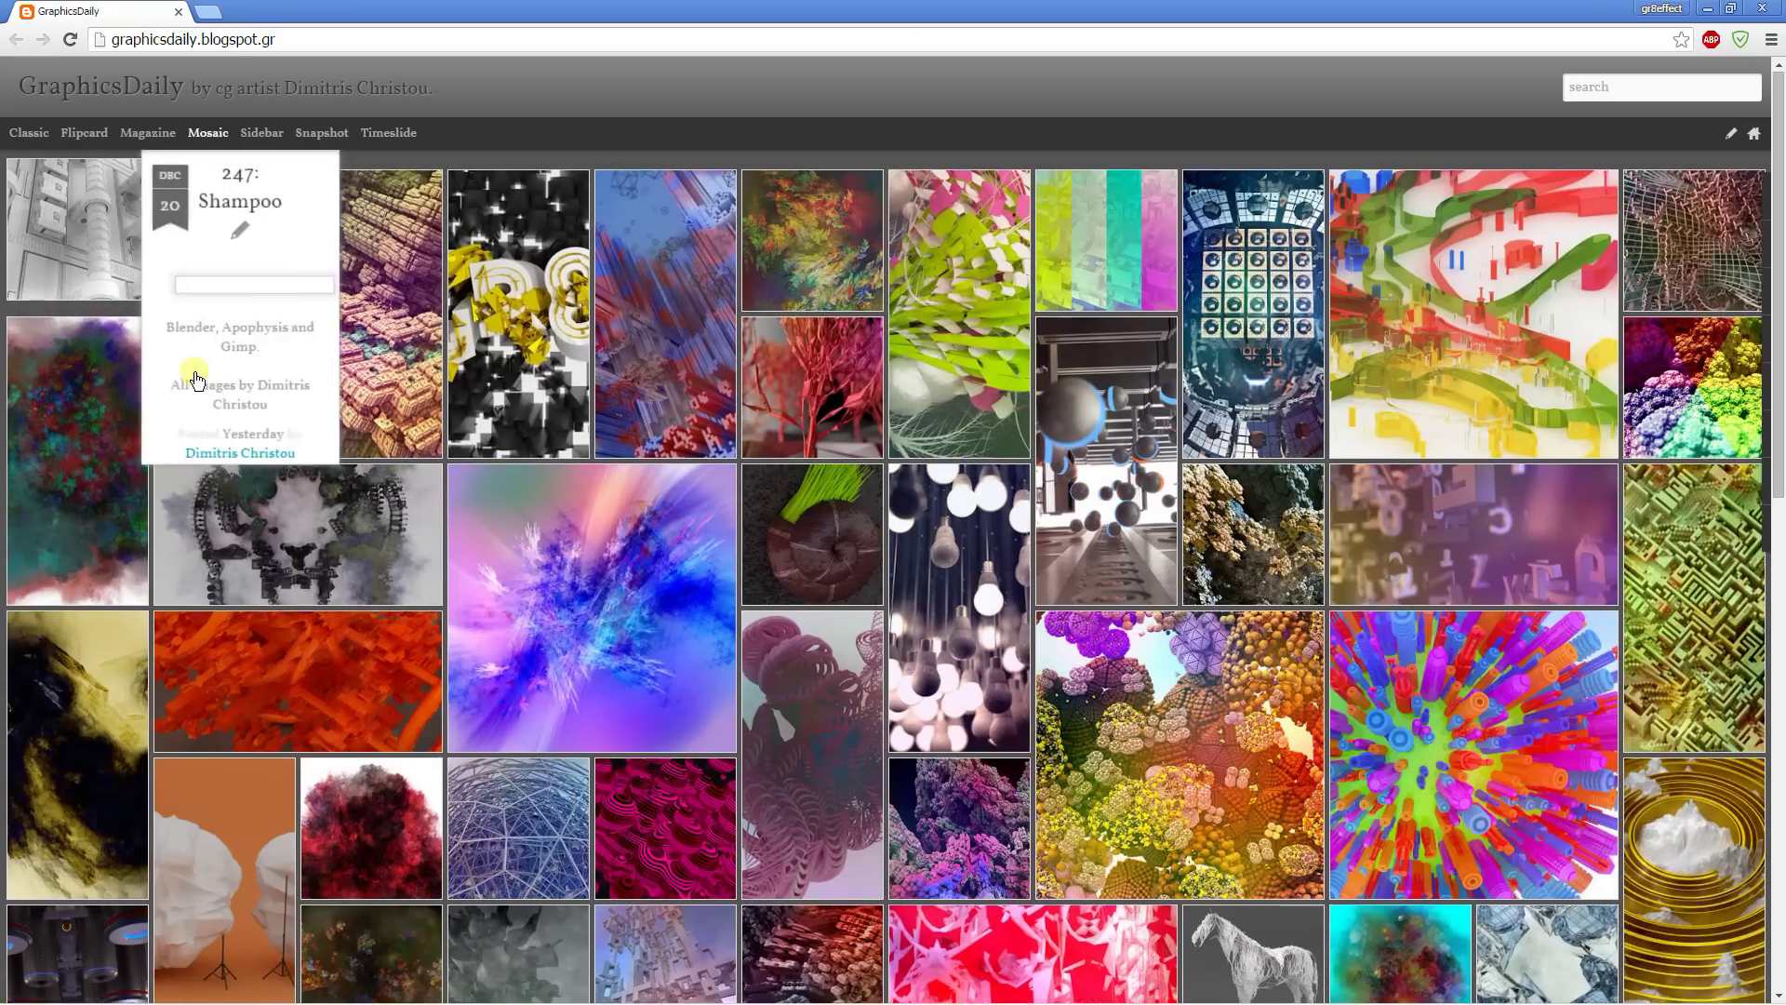
{"action": "left_click", "coordinate": [199, 379]}
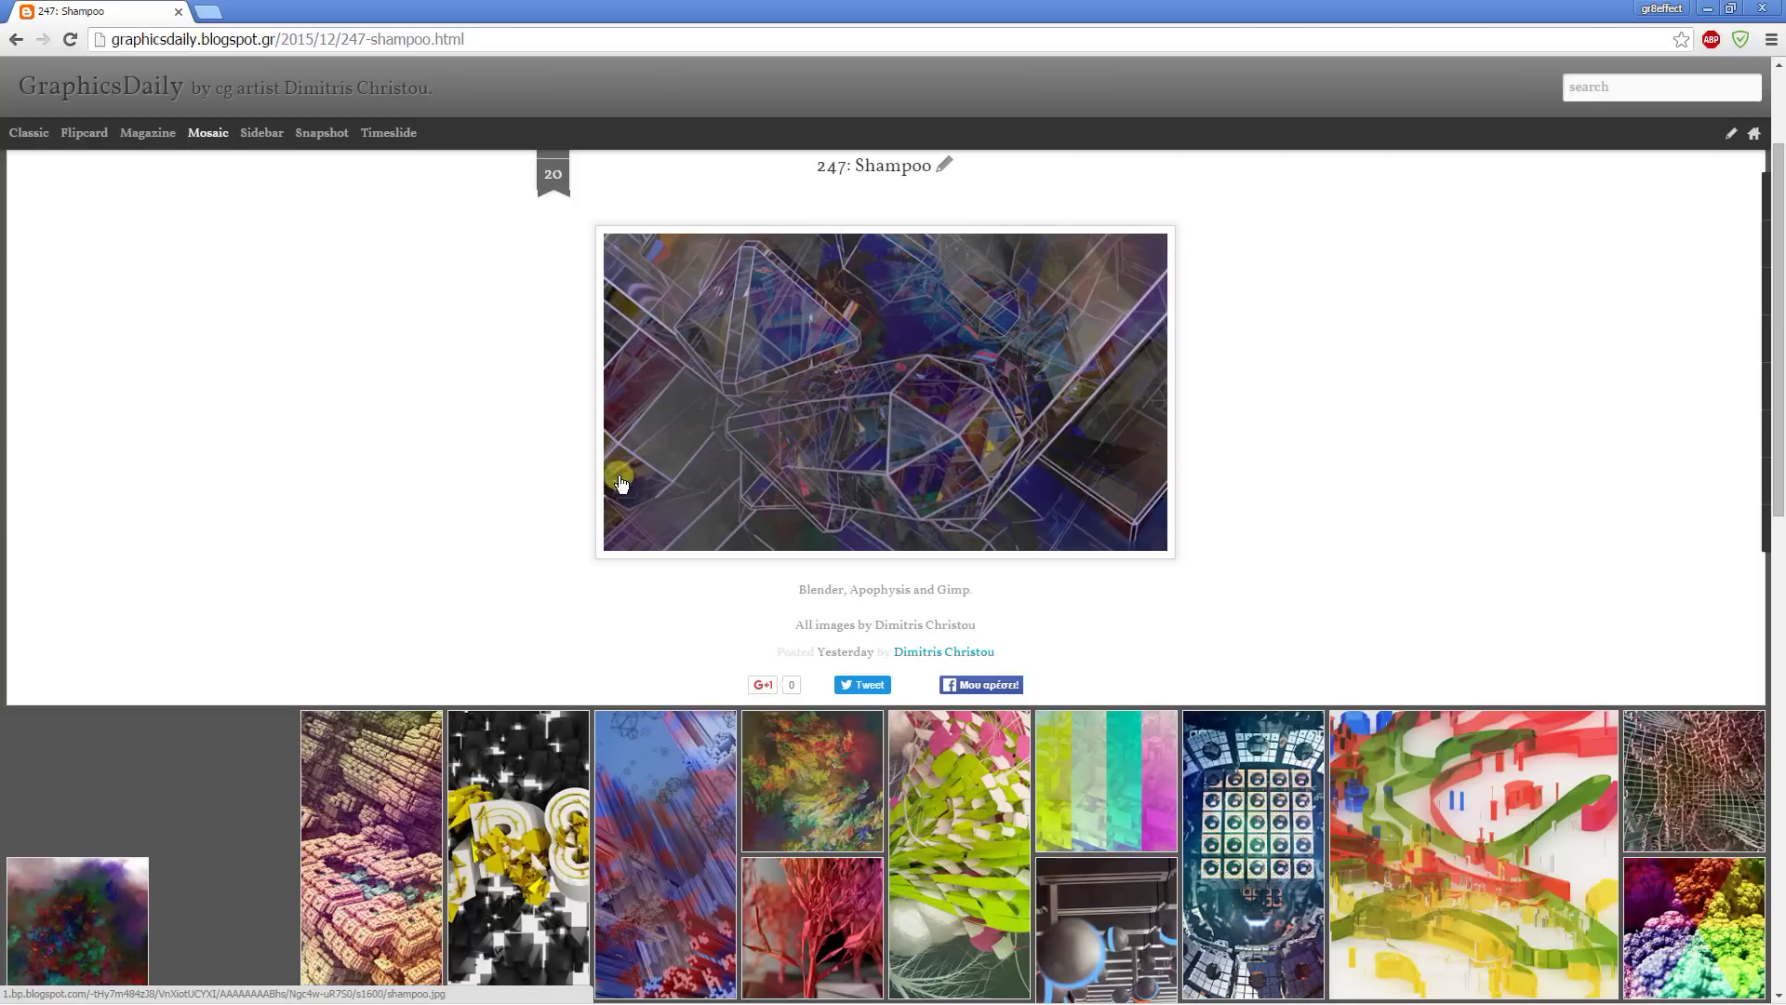
Step: Back in Blender, add a Bevel modifier to the cube from the Modifiers tab
{"action": "left_click", "coordinate": [267, 985]}
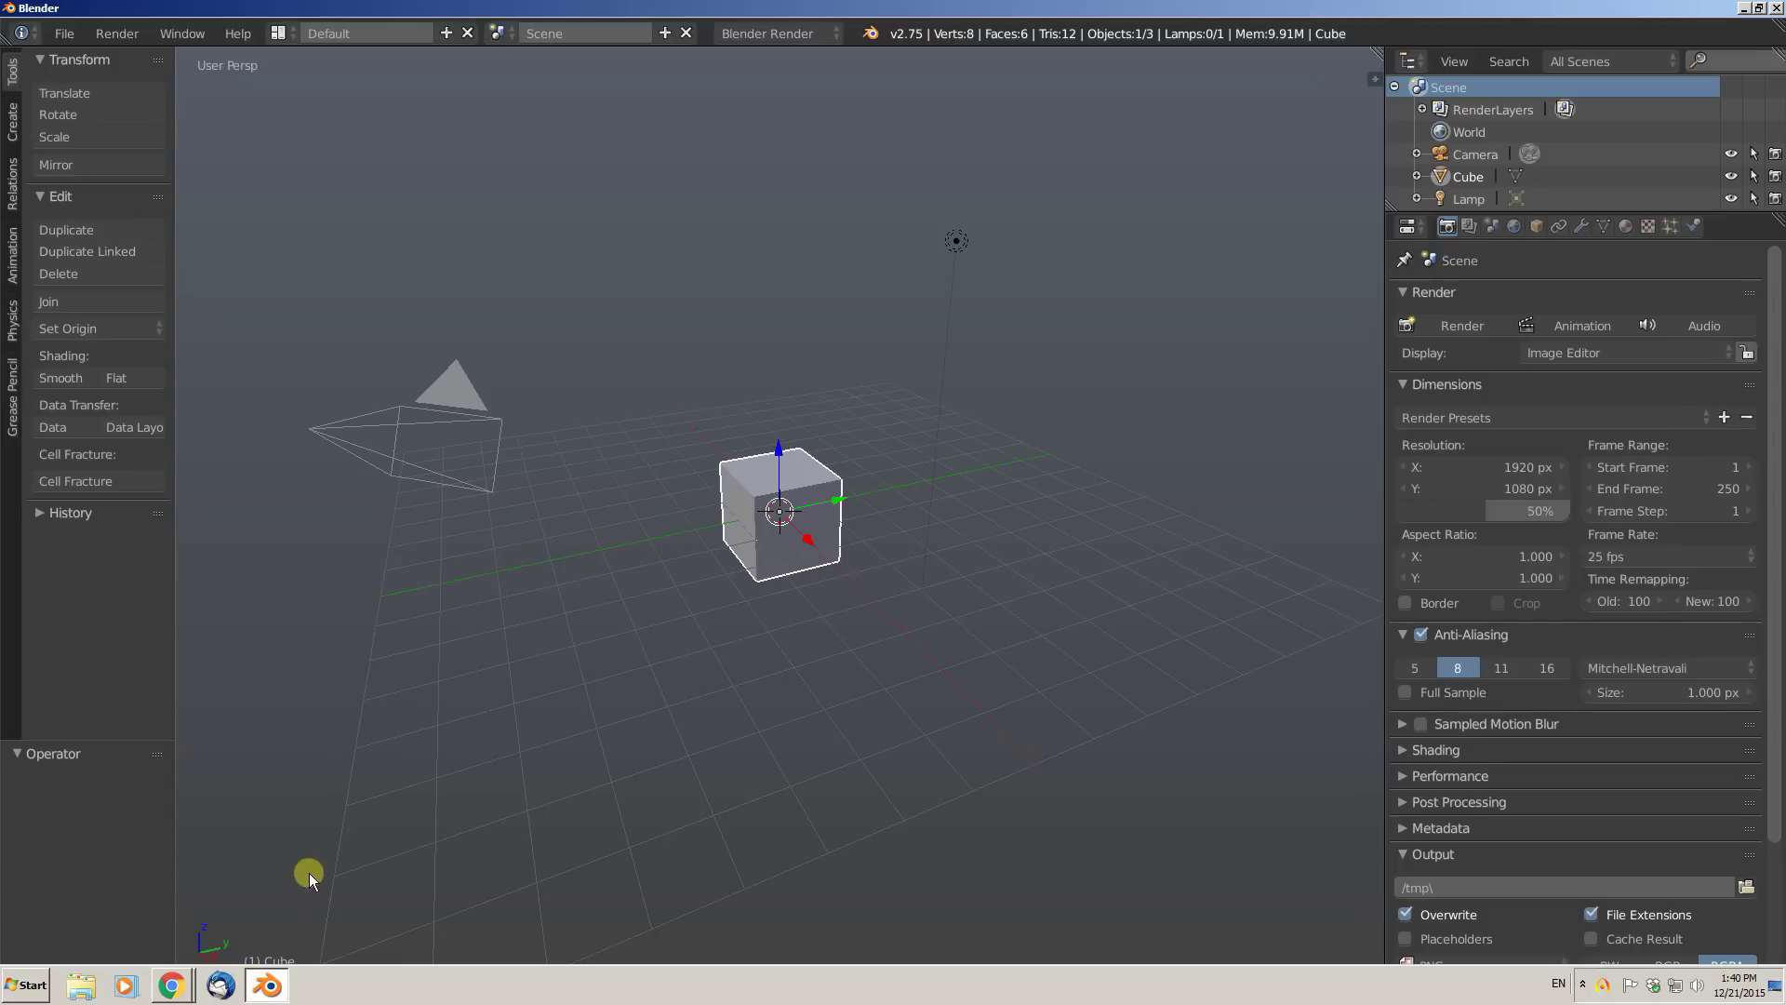
{"action": "middle_click_drag", "start_coordinate": [641, 595], "coordinate": [695, 648]}
{"action": "scroll", "coordinate": [695, 648], "scroll_direction": "up", "scroll_amount": 4}
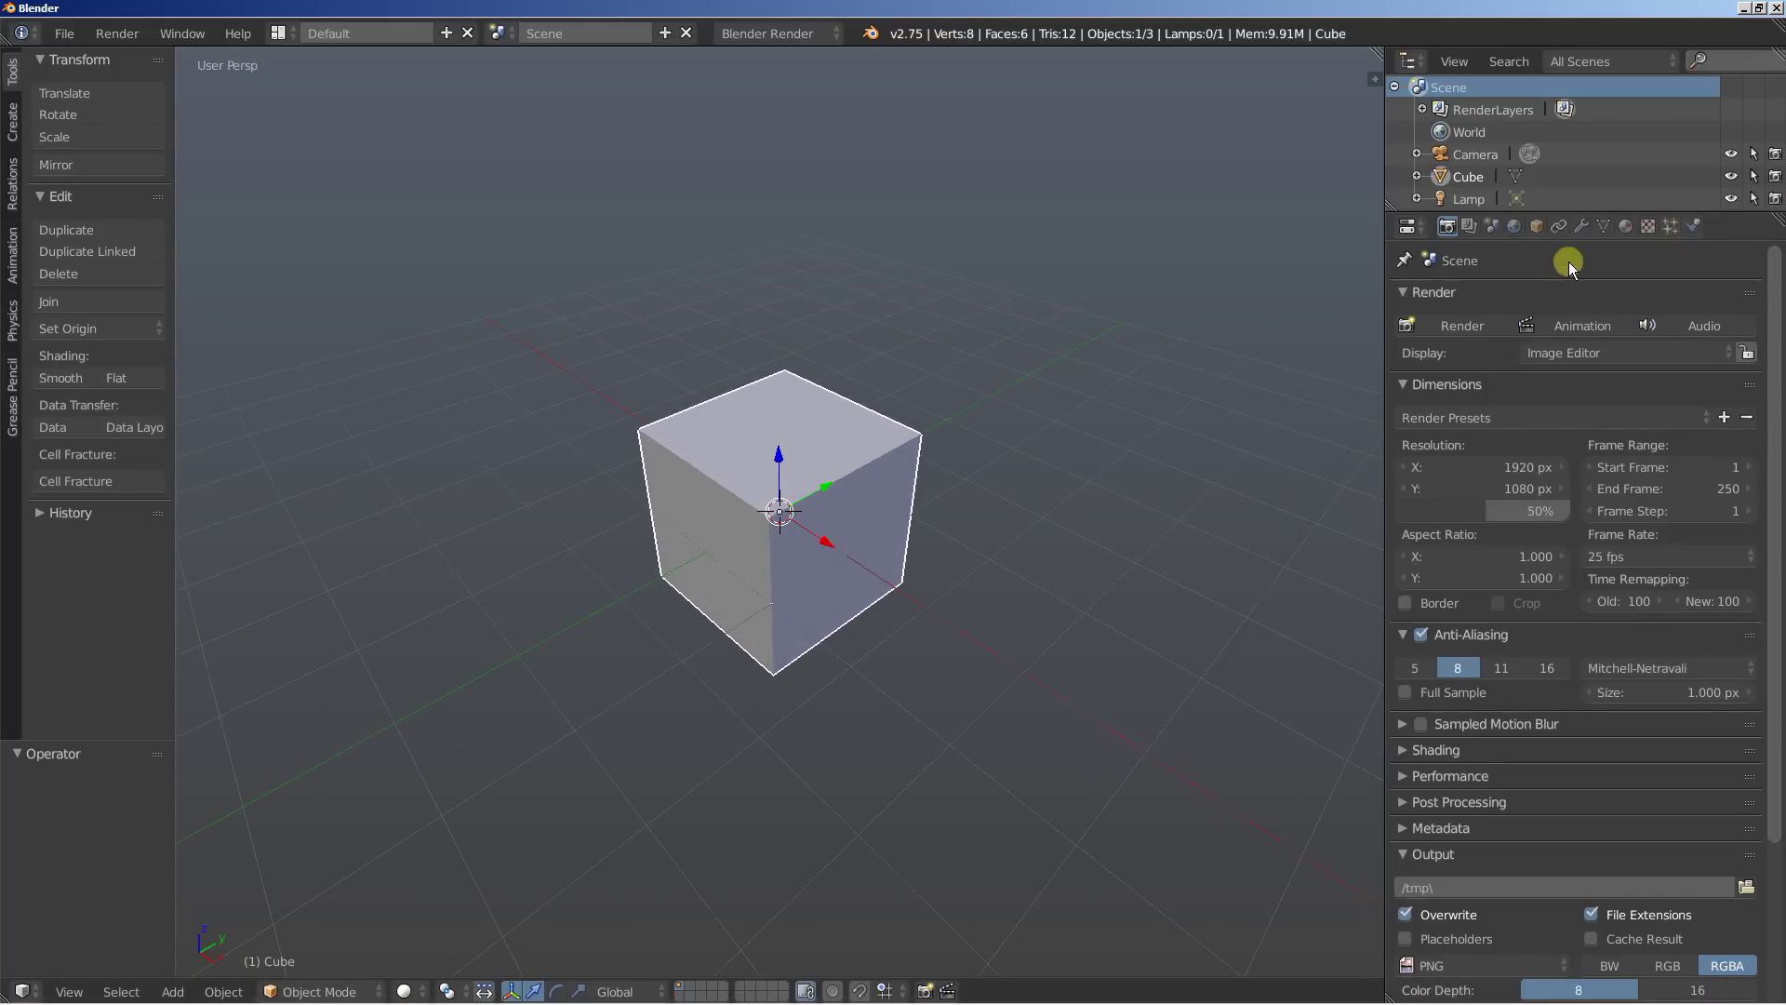
{"action": "left_click", "coordinate": [1577, 228]}
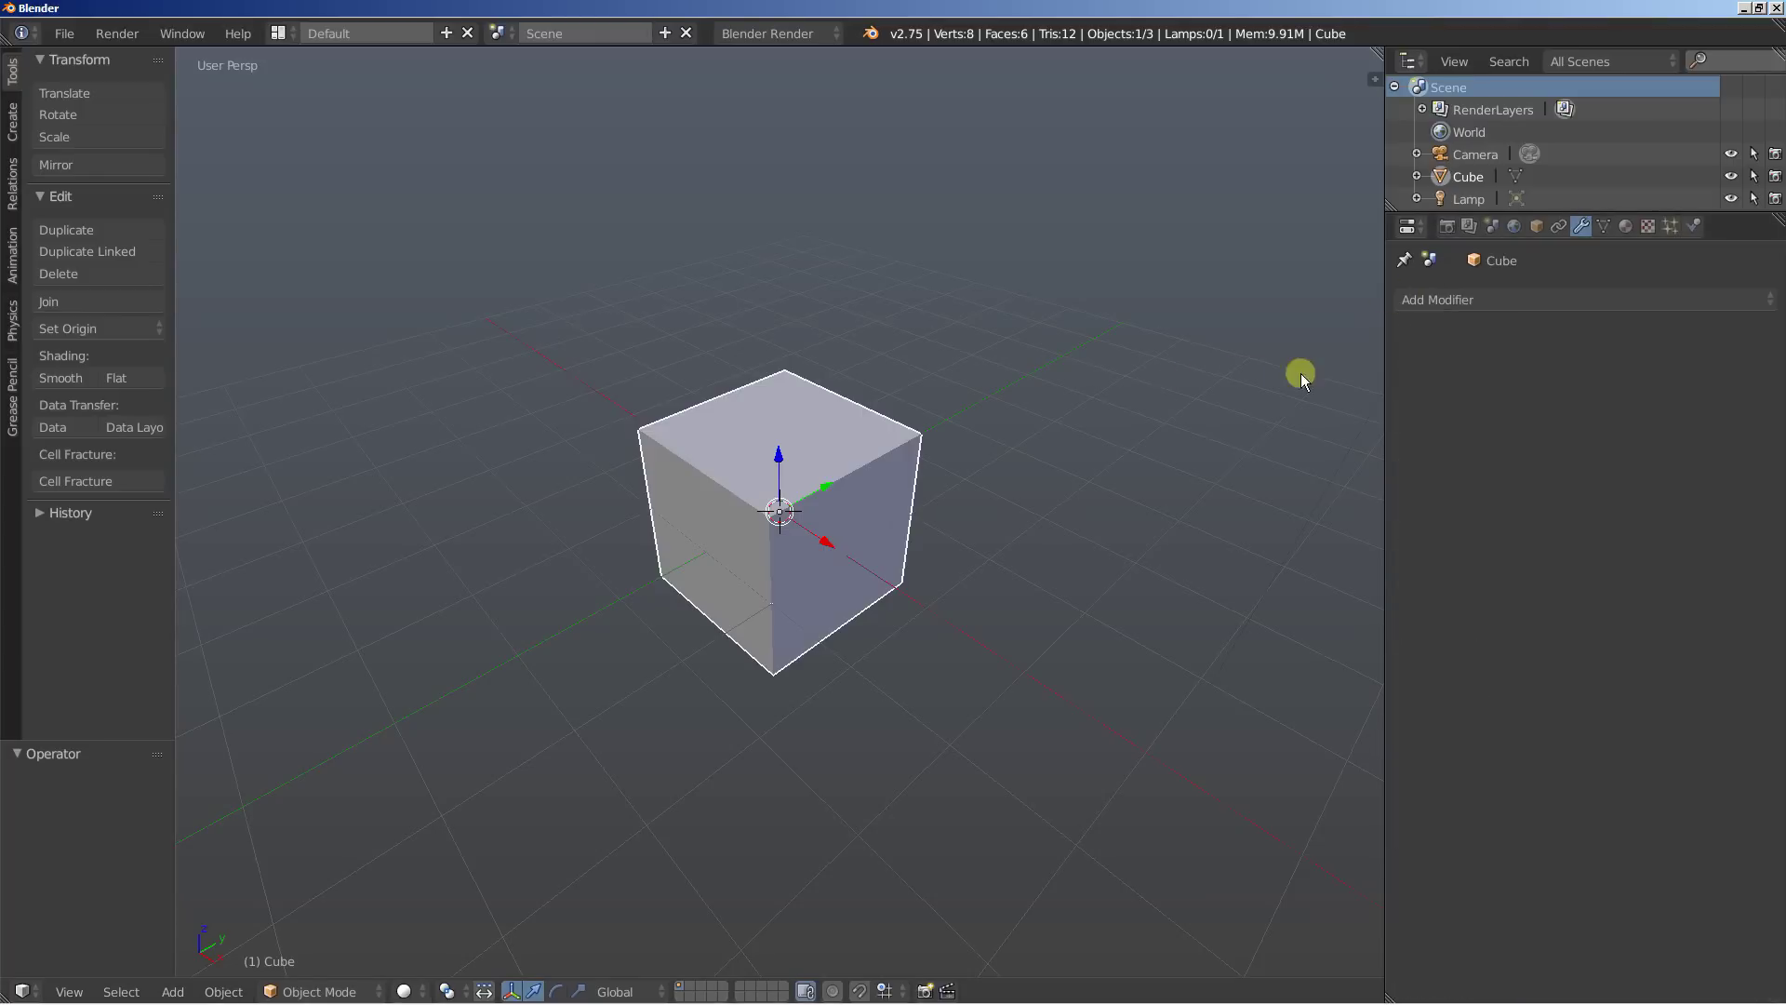
{"action": "left_click", "coordinate": [1459, 300]}
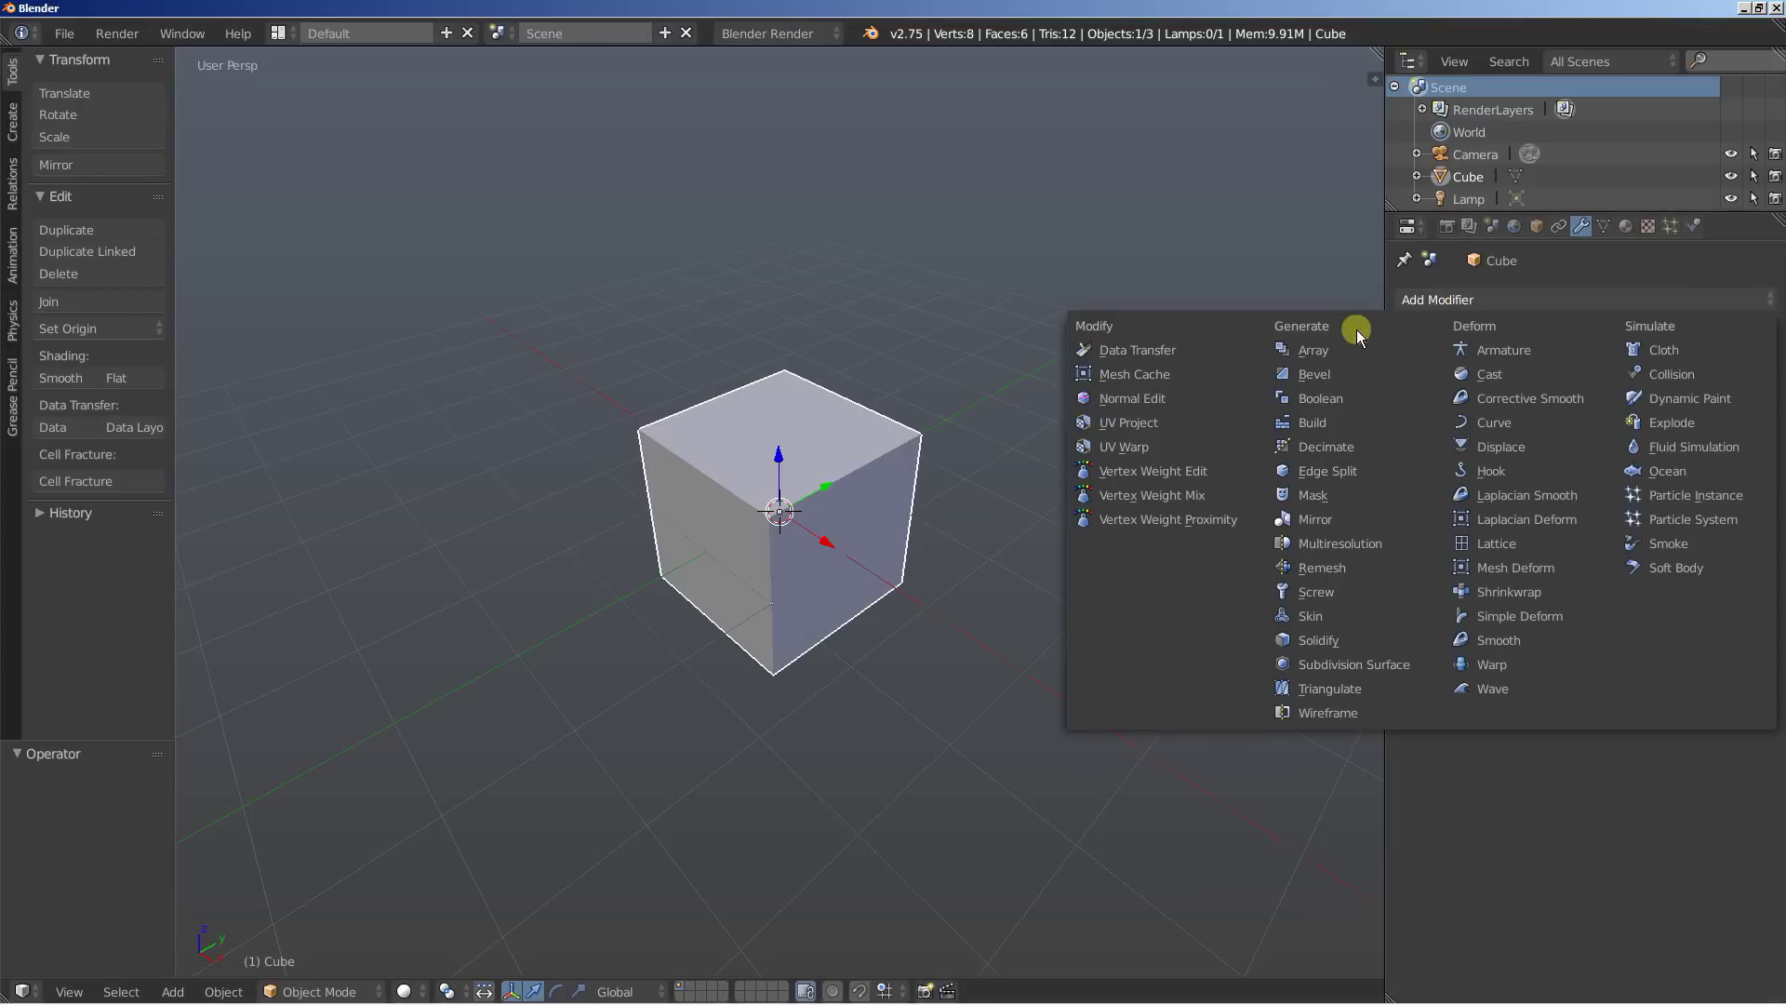
{"action": "left_click", "coordinate": [1336, 372]}
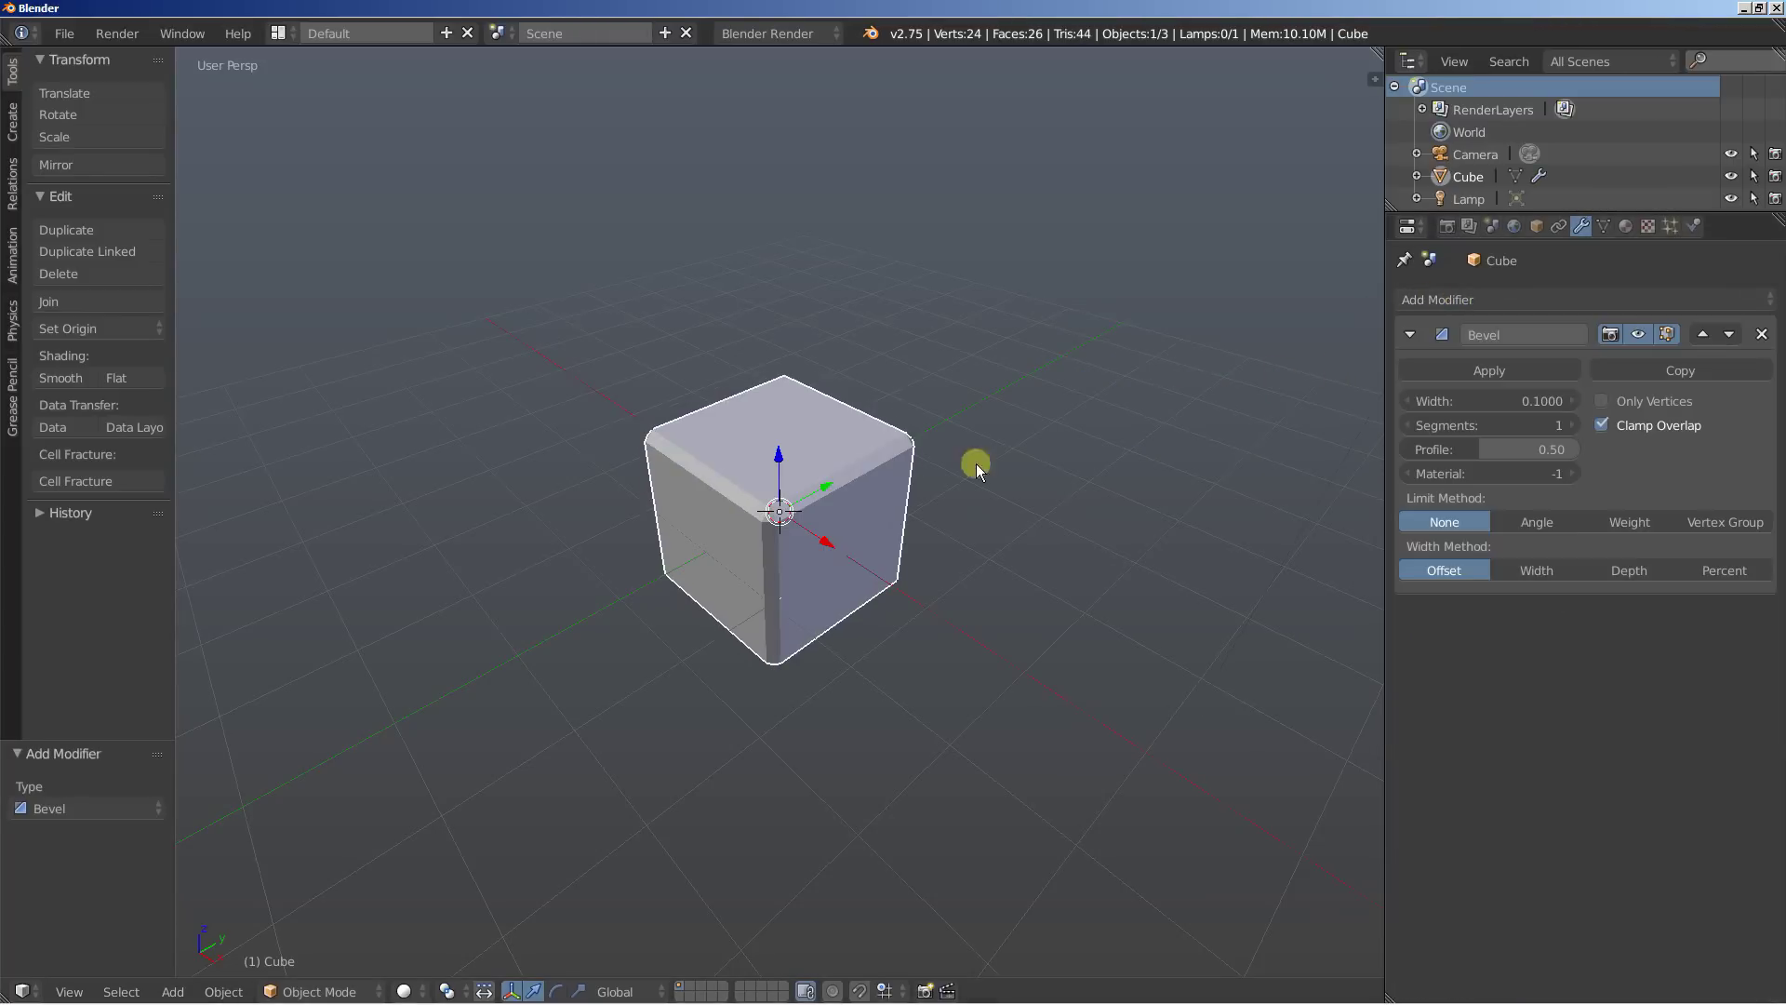
Step: Set the Bevel modifier's width to 0.8 for a faceted crystal look
{"action": "scroll", "coordinate": [866, 490], "scroll_direction": "up", "scroll_amount": 2}
{"action": "mouse_move", "coordinate": [867, 491]}
{"action": "middle_mouse_down"}
{"action": "mouse_move", "coordinate": [850, 510]}
{"action": "mouse_move", "coordinate": [867, 512]}
{"action": "middle_mouse_up"}
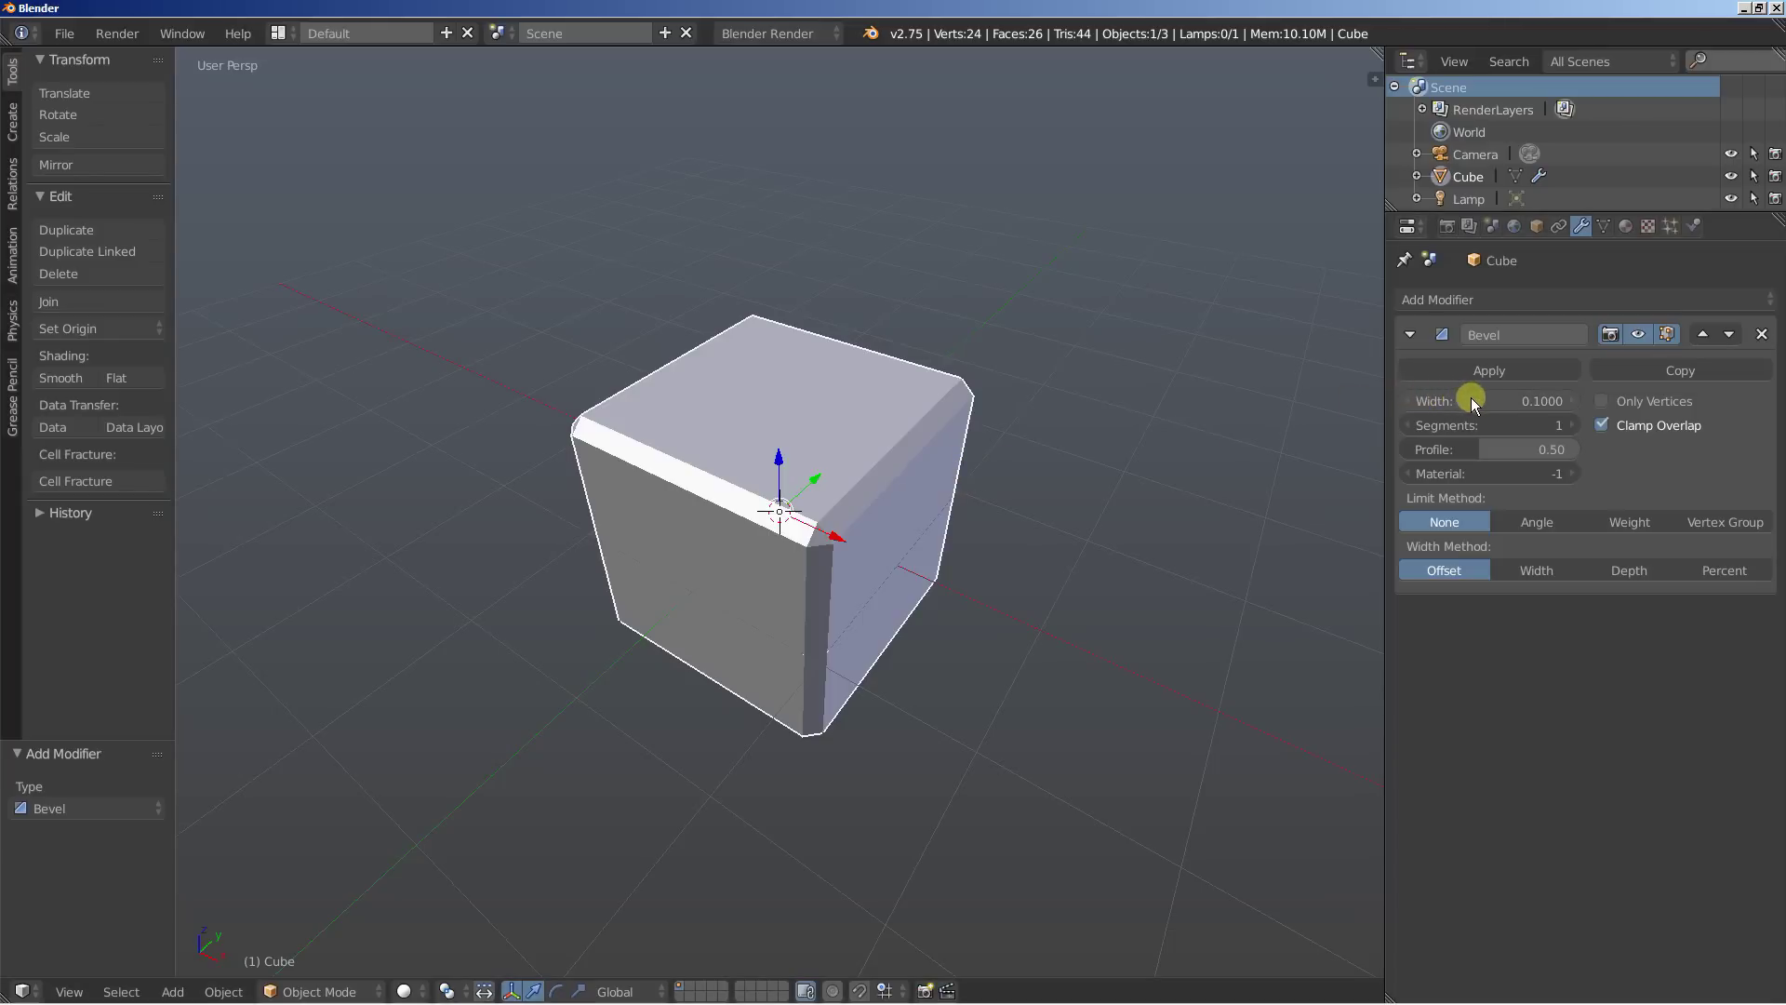
{"action": "middle_click_drag", "start_coordinate": [788, 543], "coordinate": [778, 523]}
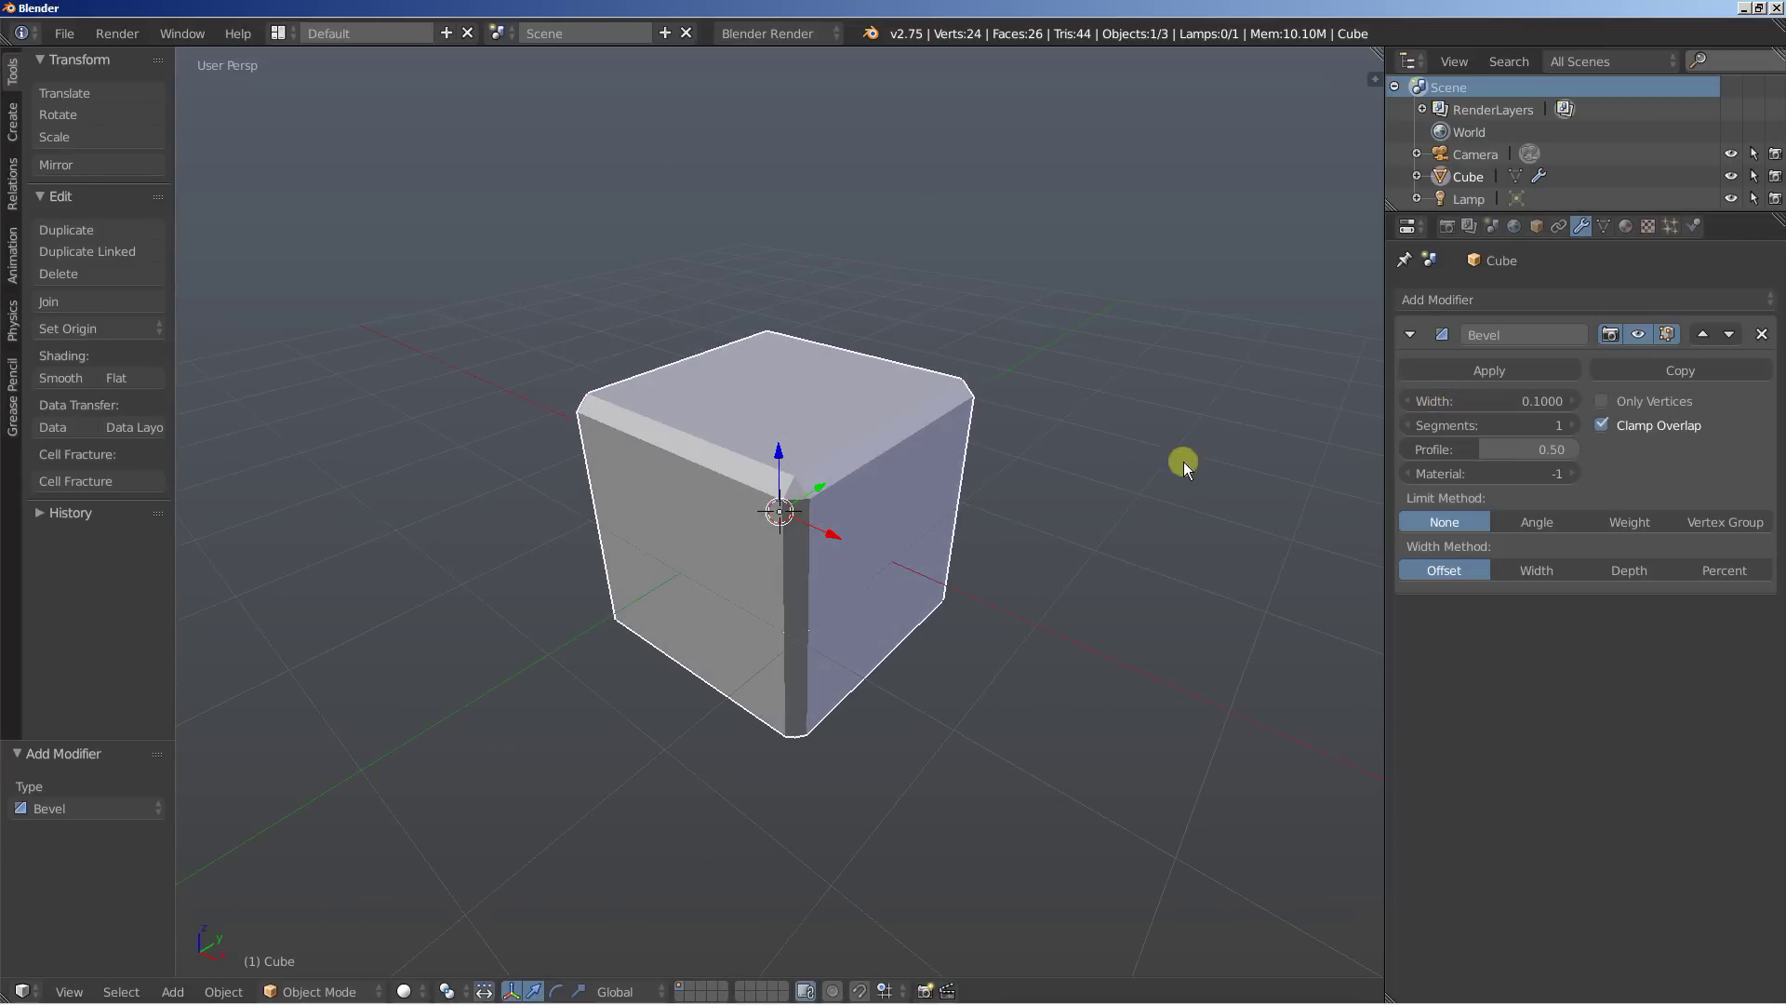
{"action": "left_click_drag", "start_coordinate": [1481, 395], "coordinate": [380, 469]}
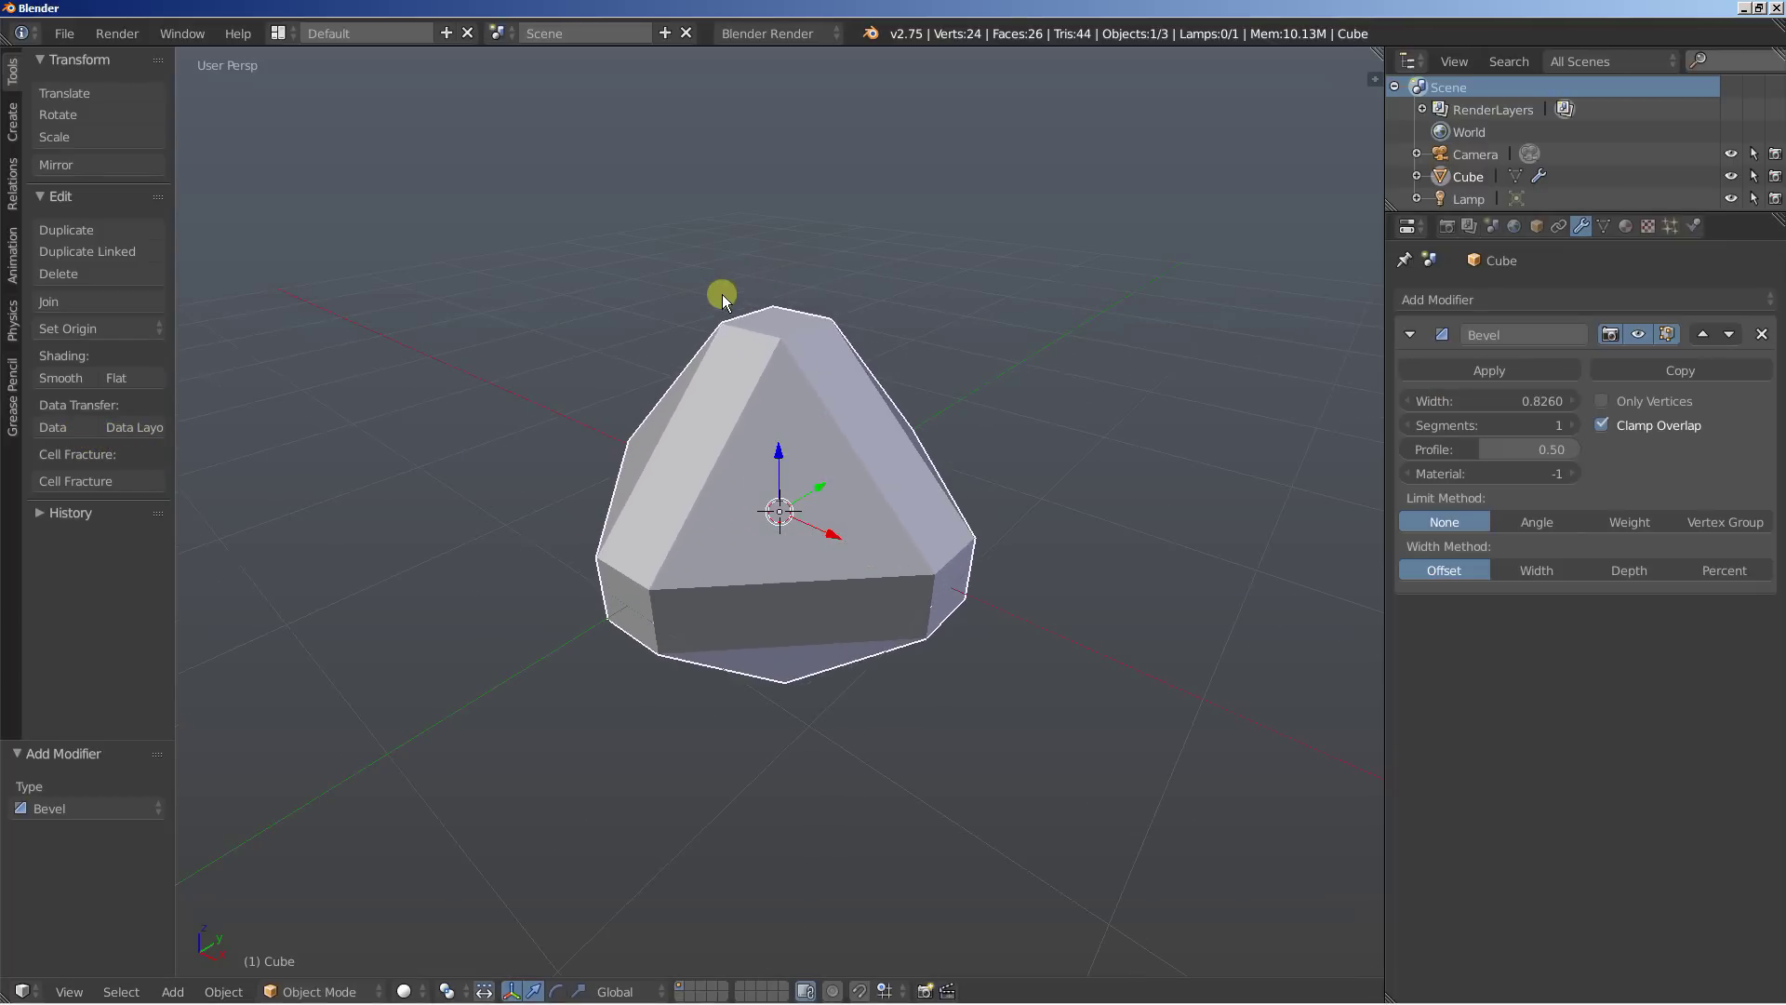
{"action": "middle_click_drag", "start_coordinate": [717, 297], "coordinate": [739, 337]}
{"action": "left_click", "coordinate": [1508, 401]}
{"action": "type", "text": "0.8"}
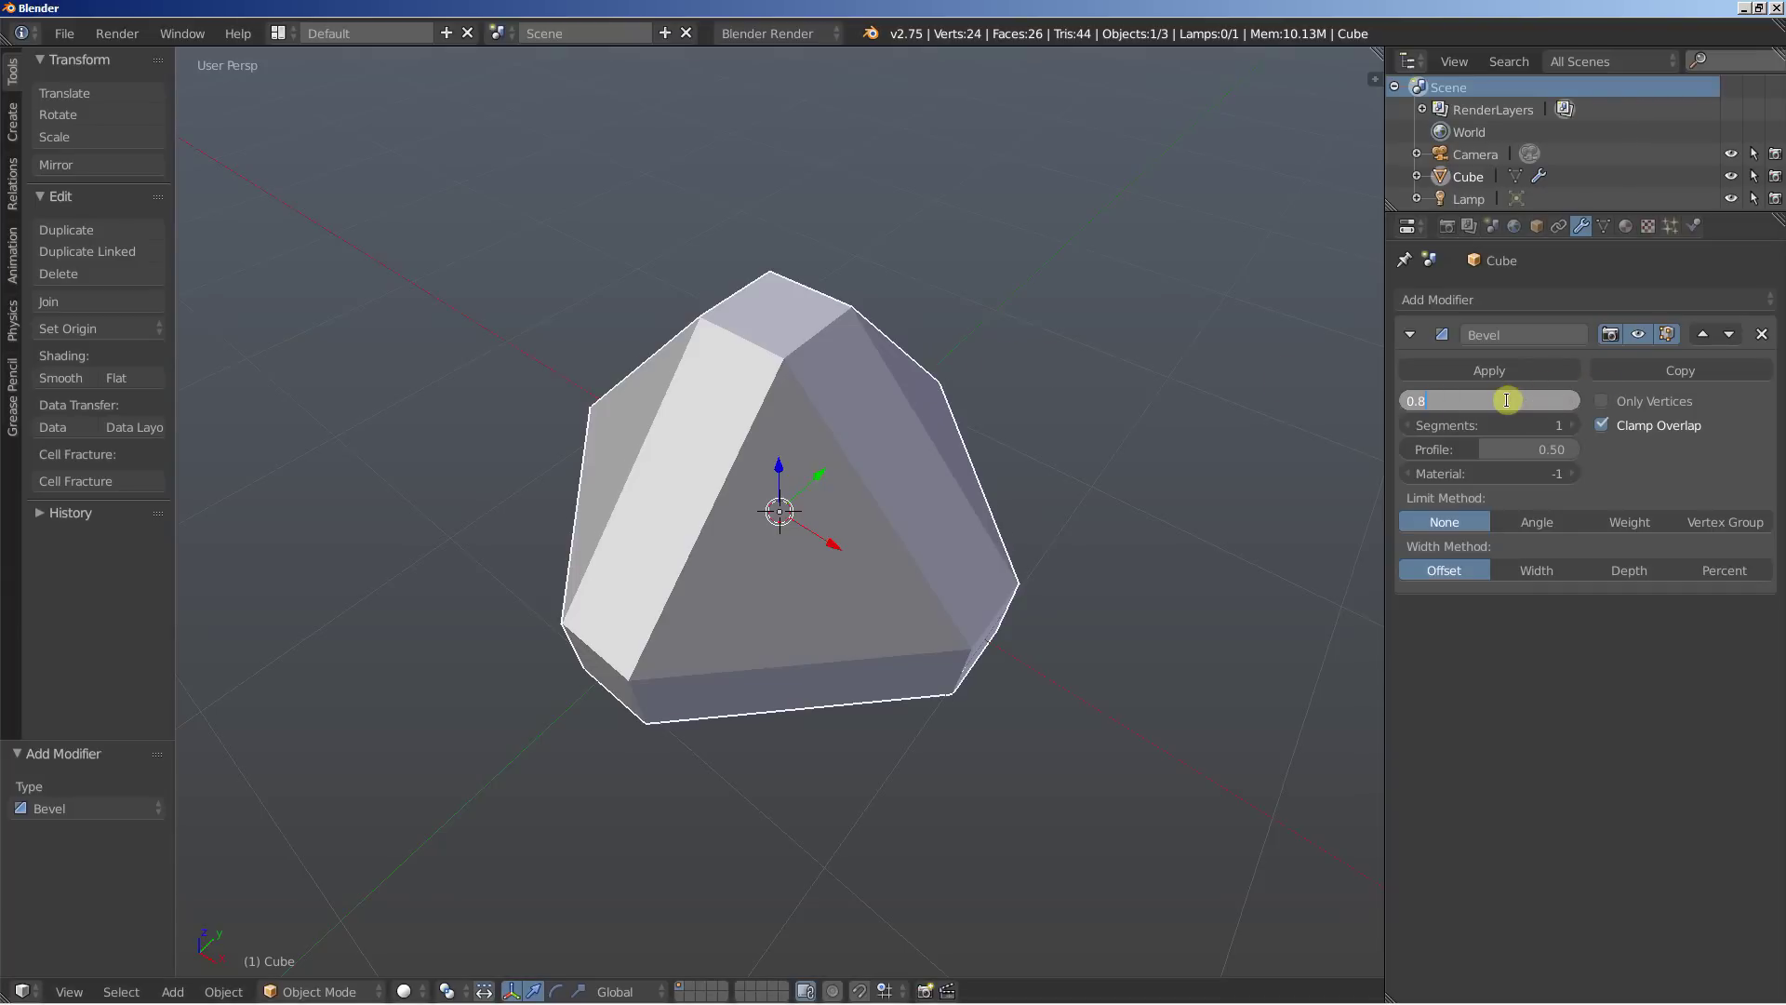
{"action": "key", "text": "Return"}
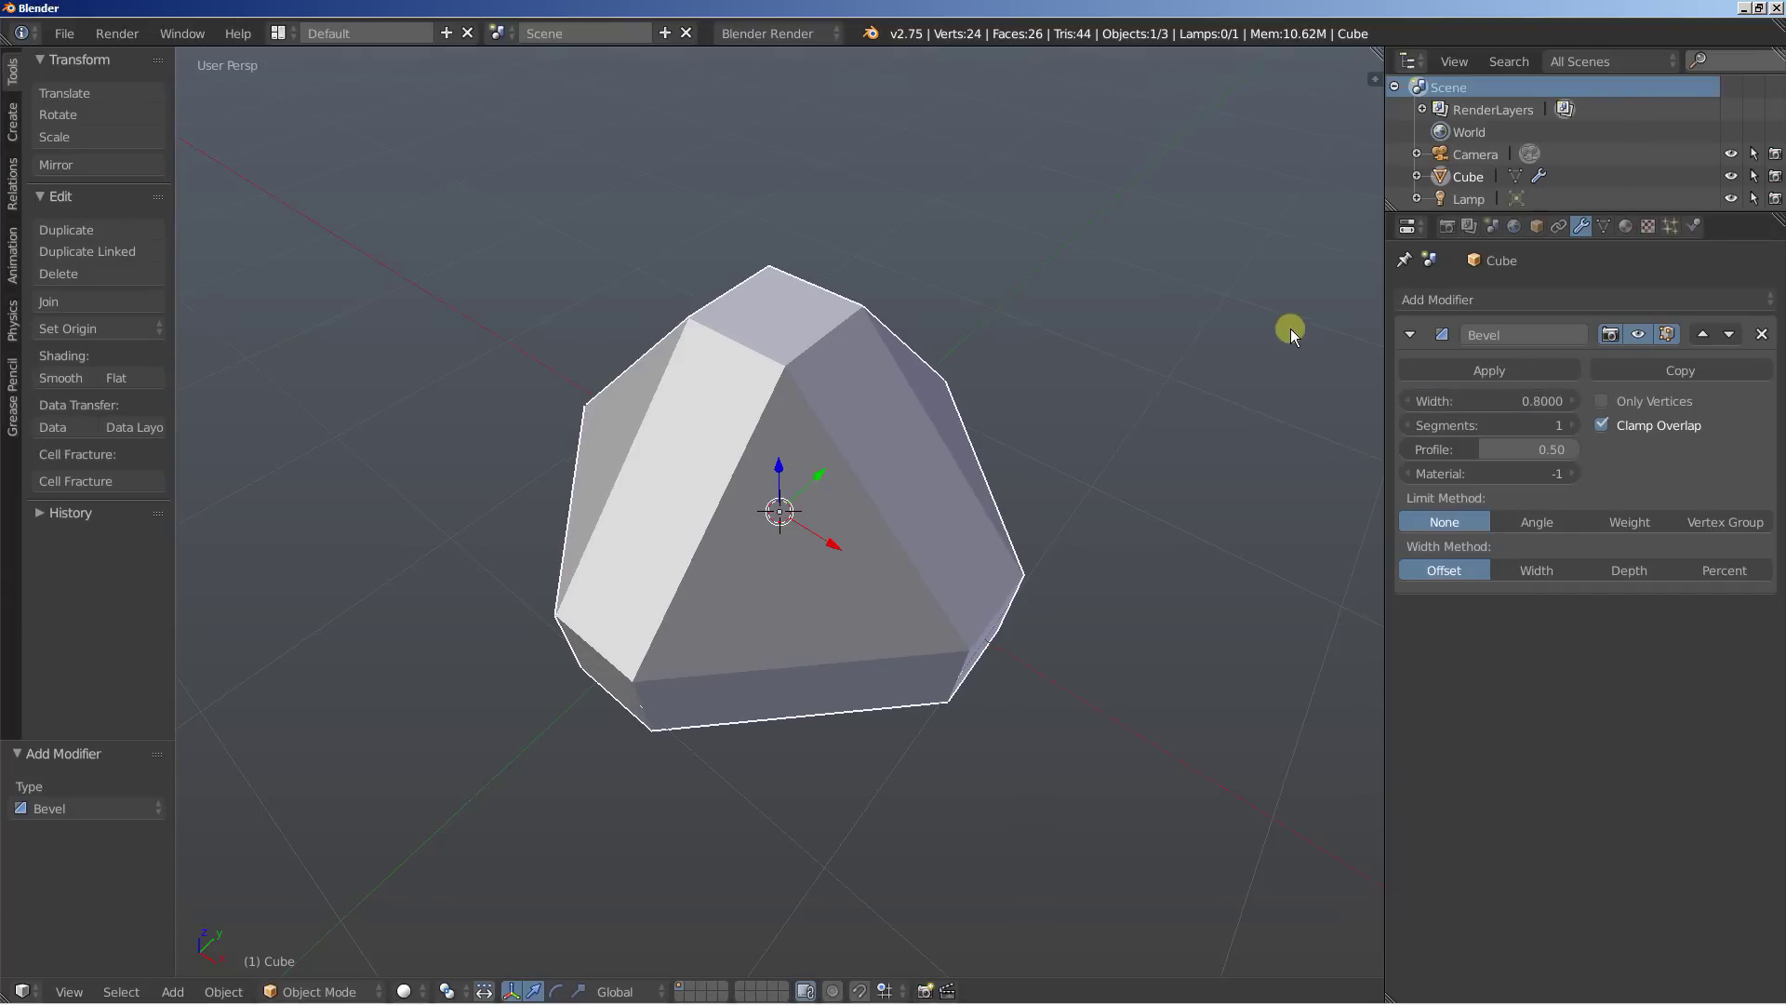
Step: Add a Wireframe modifier below the Bevel with Replace Original turned off
{"action": "left_click", "coordinate": [1488, 298]}
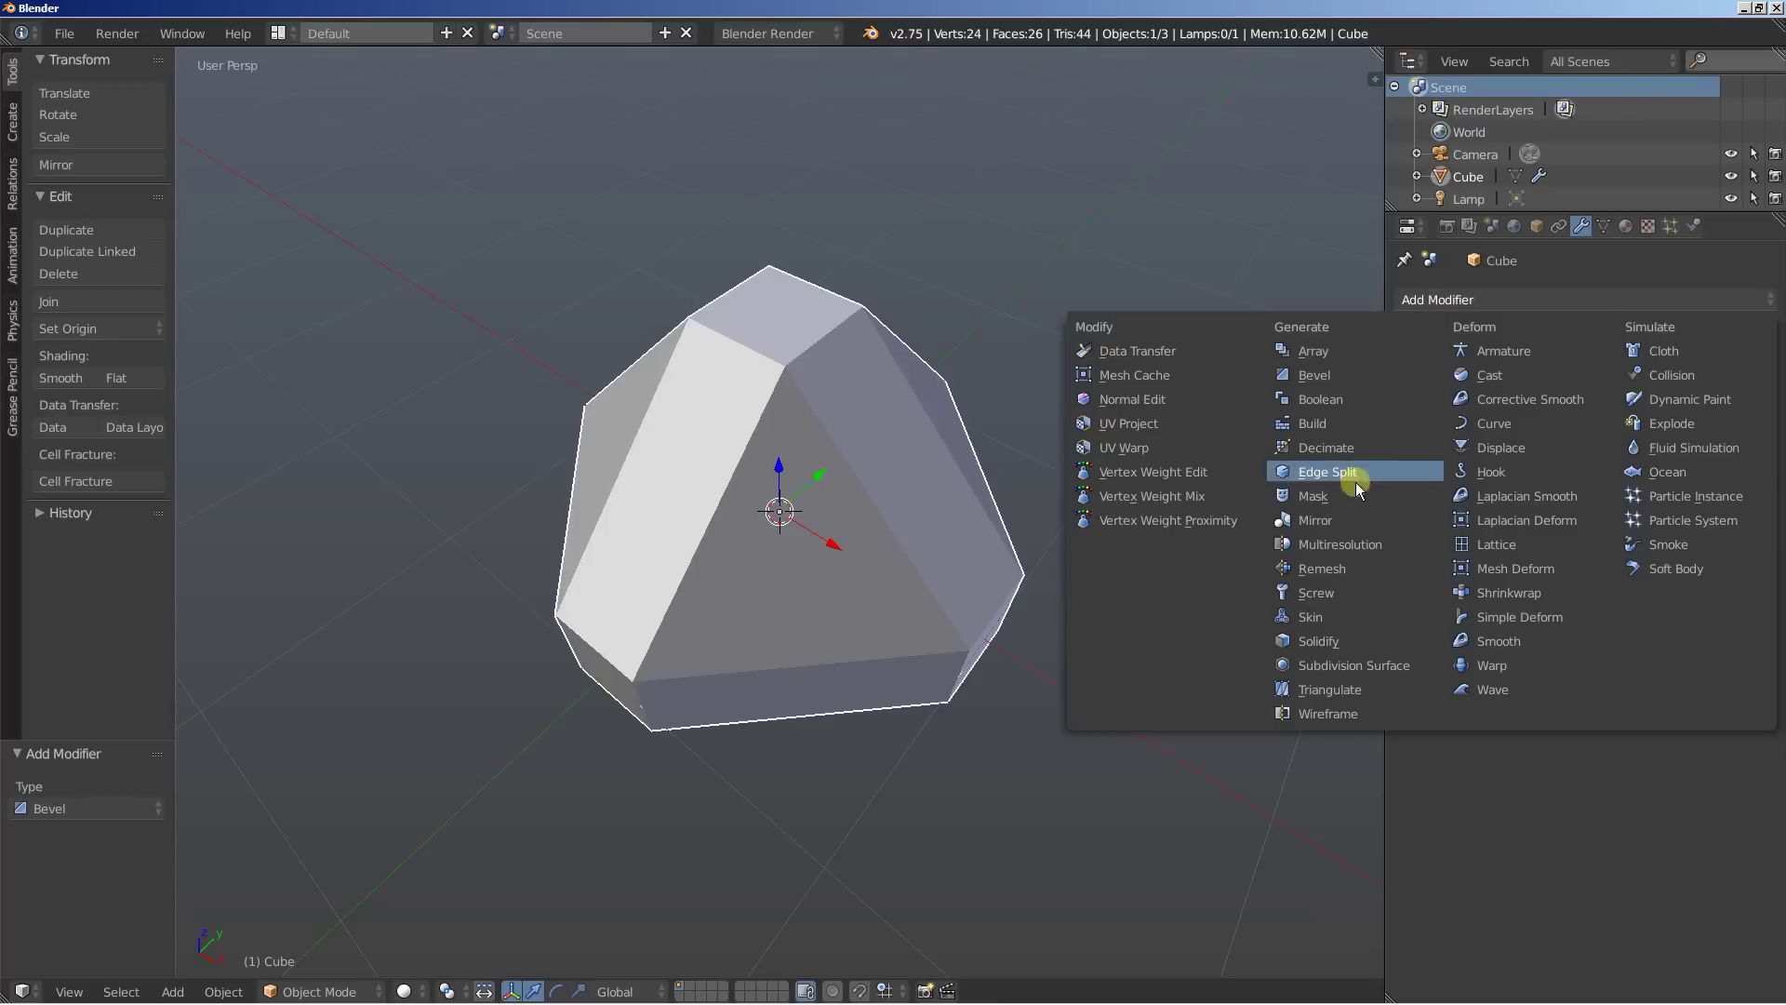
{"action": "left_click", "coordinate": [1322, 712]}
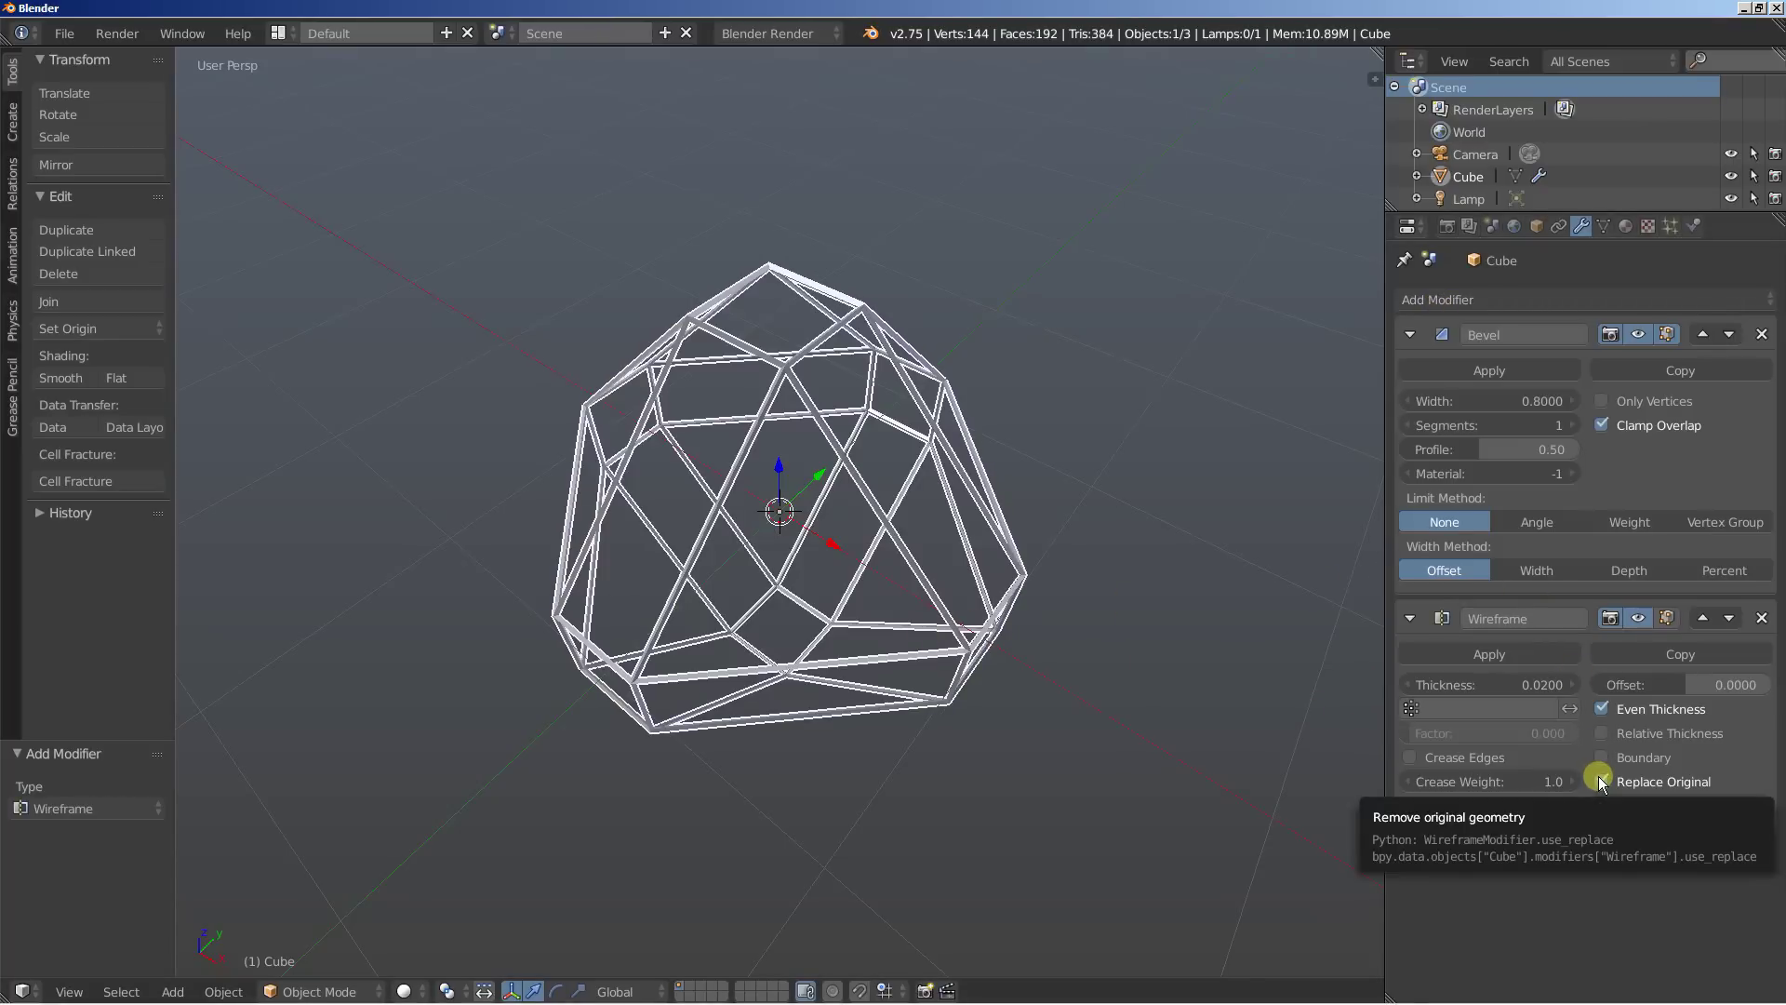
{"action": "left_click", "coordinate": [1600, 782]}
{"action": "middle_click_drag", "start_coordinate": [957, 685], "coordinate": [968, 630]}
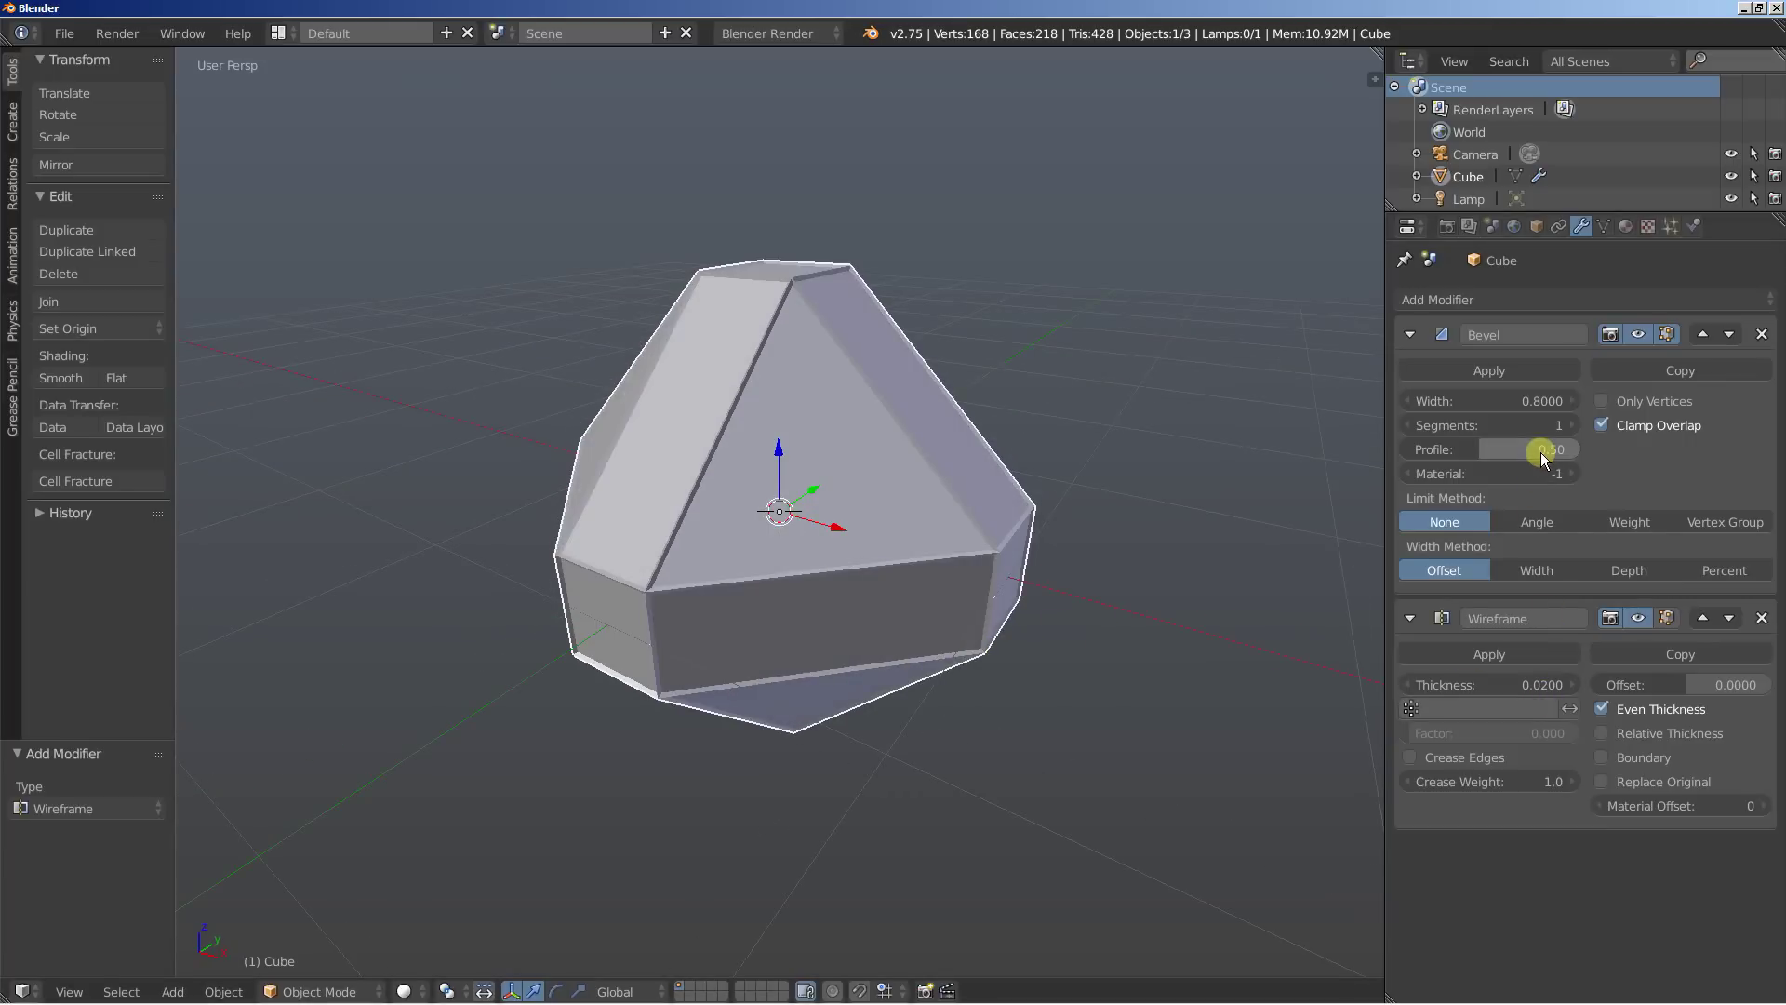
{"action": "scroll", "coordinate": [850, 646], "scroll_direction": "up", "scroll_amount": 2}
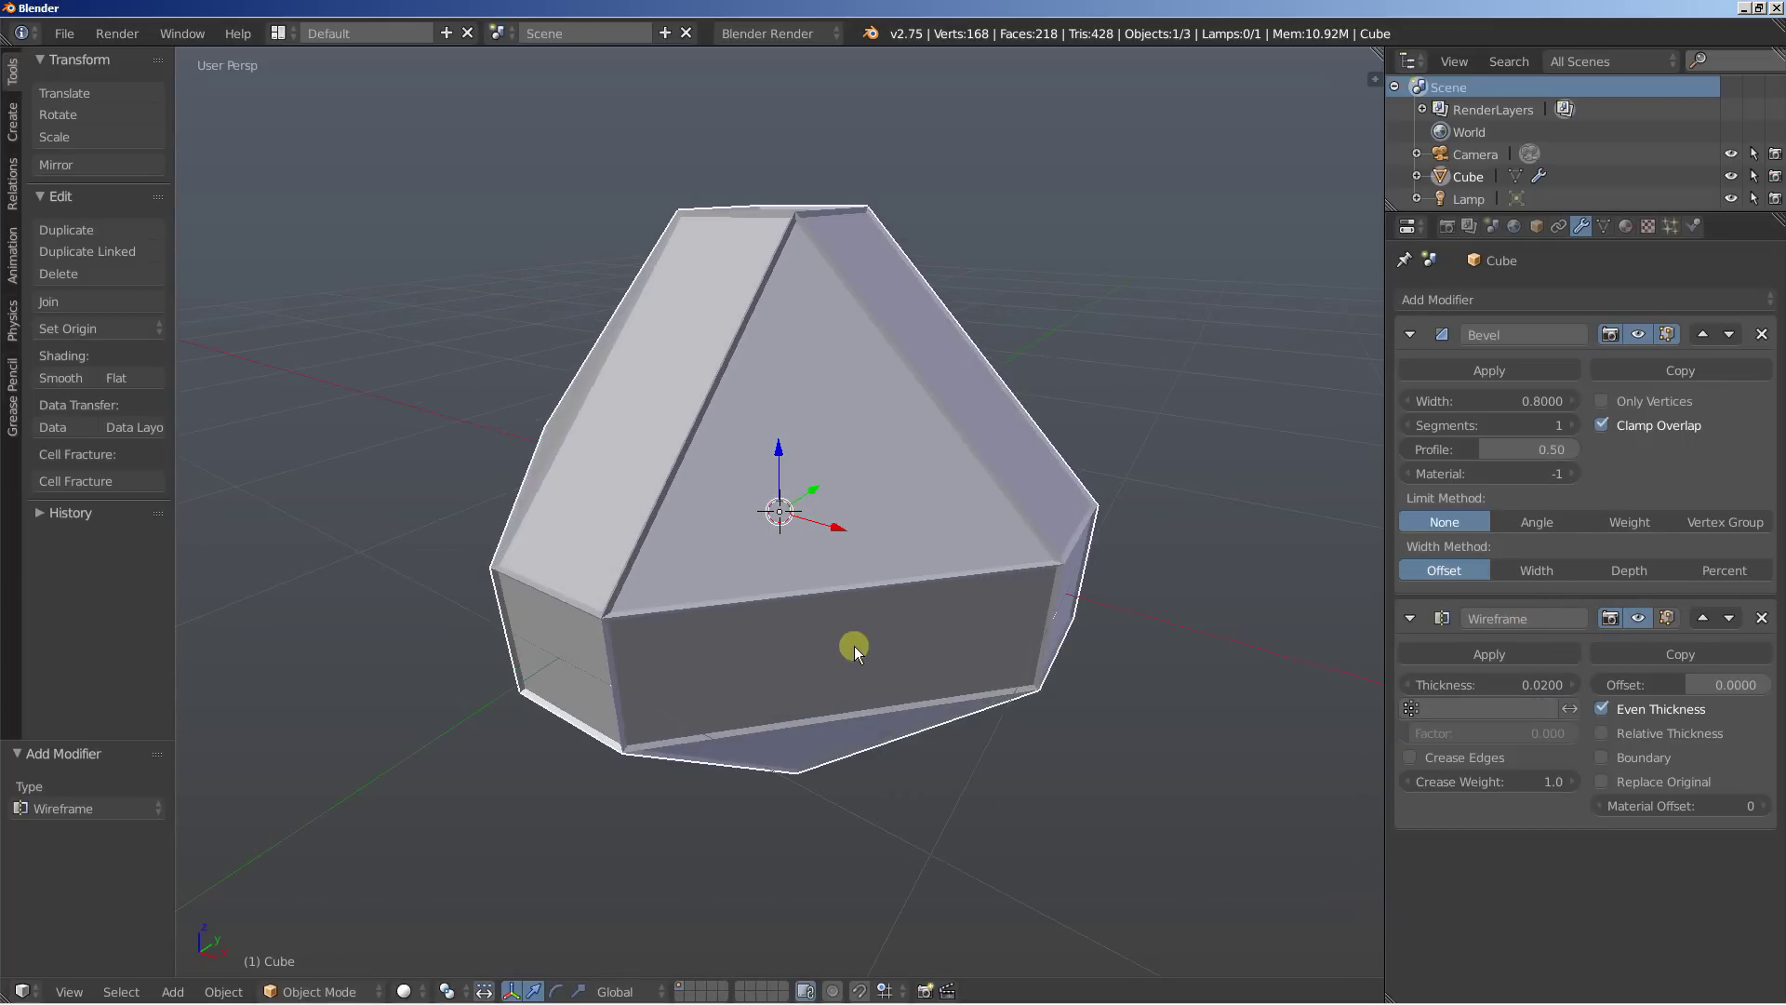
{"action": "left_click", "coordinate": [1441, 304]}
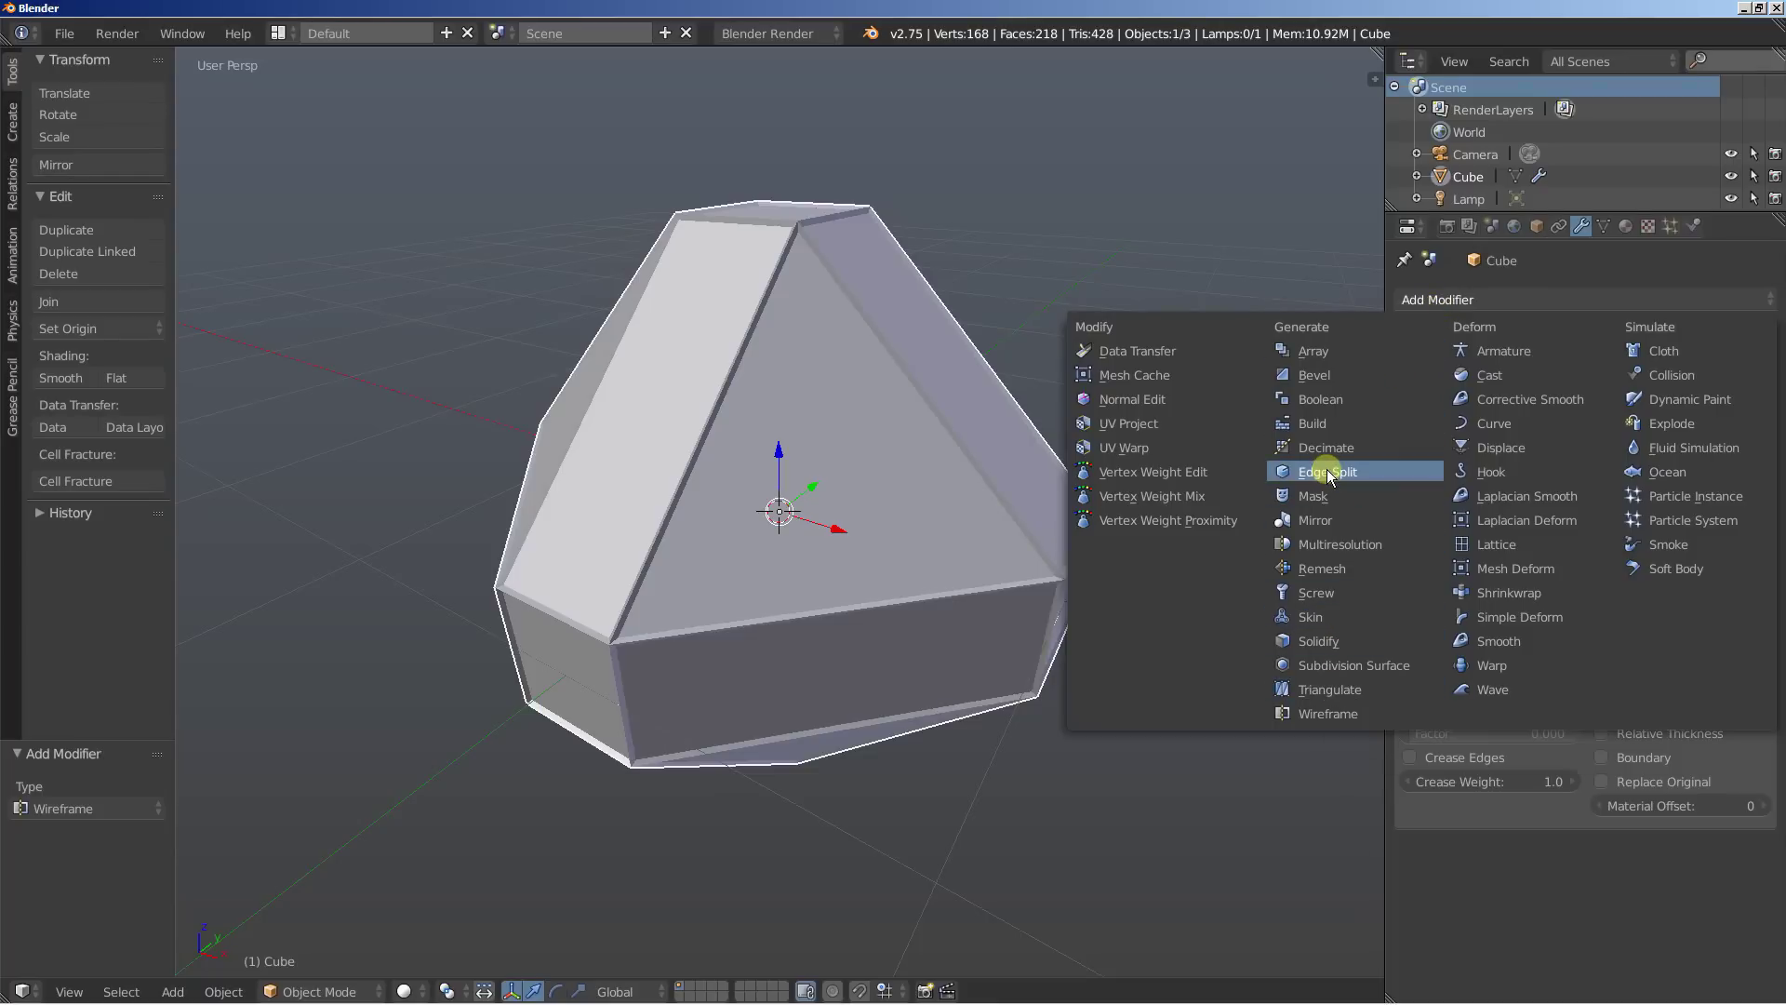
Step: Add a second Bevel modifier, Bevel.001, with width 0.005 and 2 segments
{"action": "left_click", "coordinate": [1314, 380]}
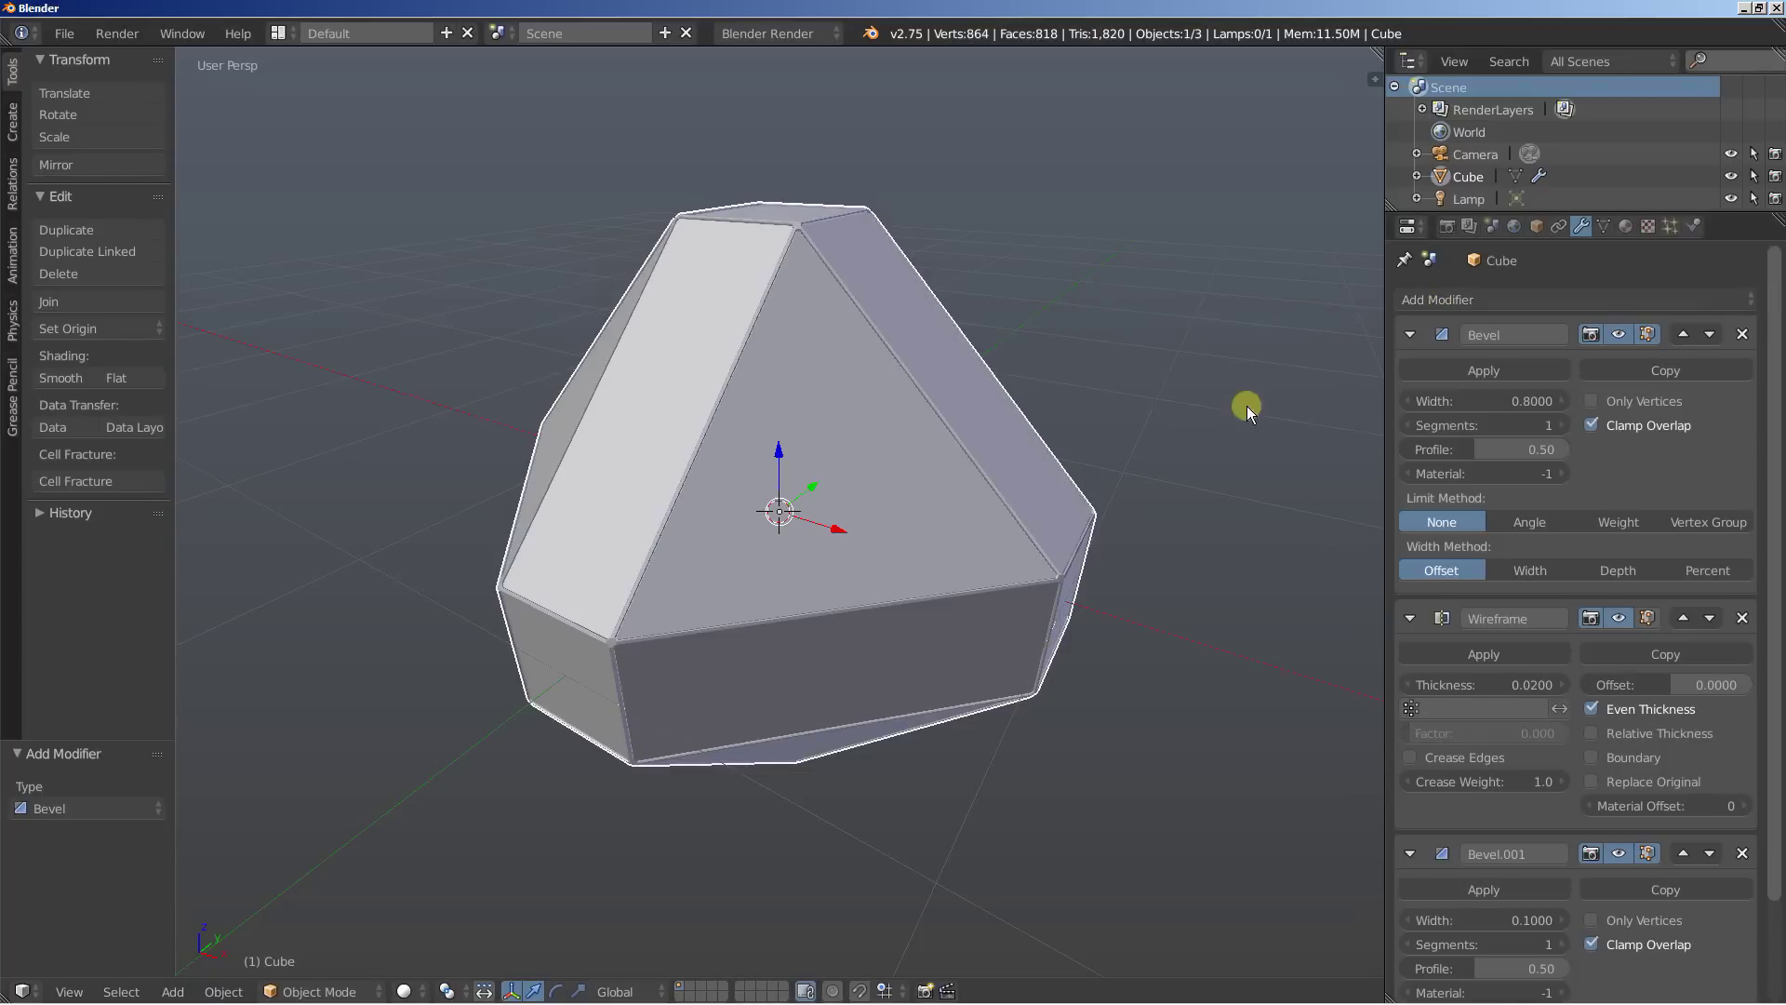
{"action": "middle_click_drag", "start_coordinate": [880, 501], "coordinate": [882, 585]}
{"action": "scroll", "coordinate": [847, 537], "scroll_direction": "up", "scroll_amount": 4}
{"action": "middle_click_drag", "start_coordinate": [846, 519], "coordinate": [748, 640]}
{"action": "scroll", "coordinate": [771, 609], "scroll_direction": "up", "scroll_amount": 4}
{"action": "scroll", "coordinate": [1474, 705], "scroll_direction": "down", "scroll_amount": 3}
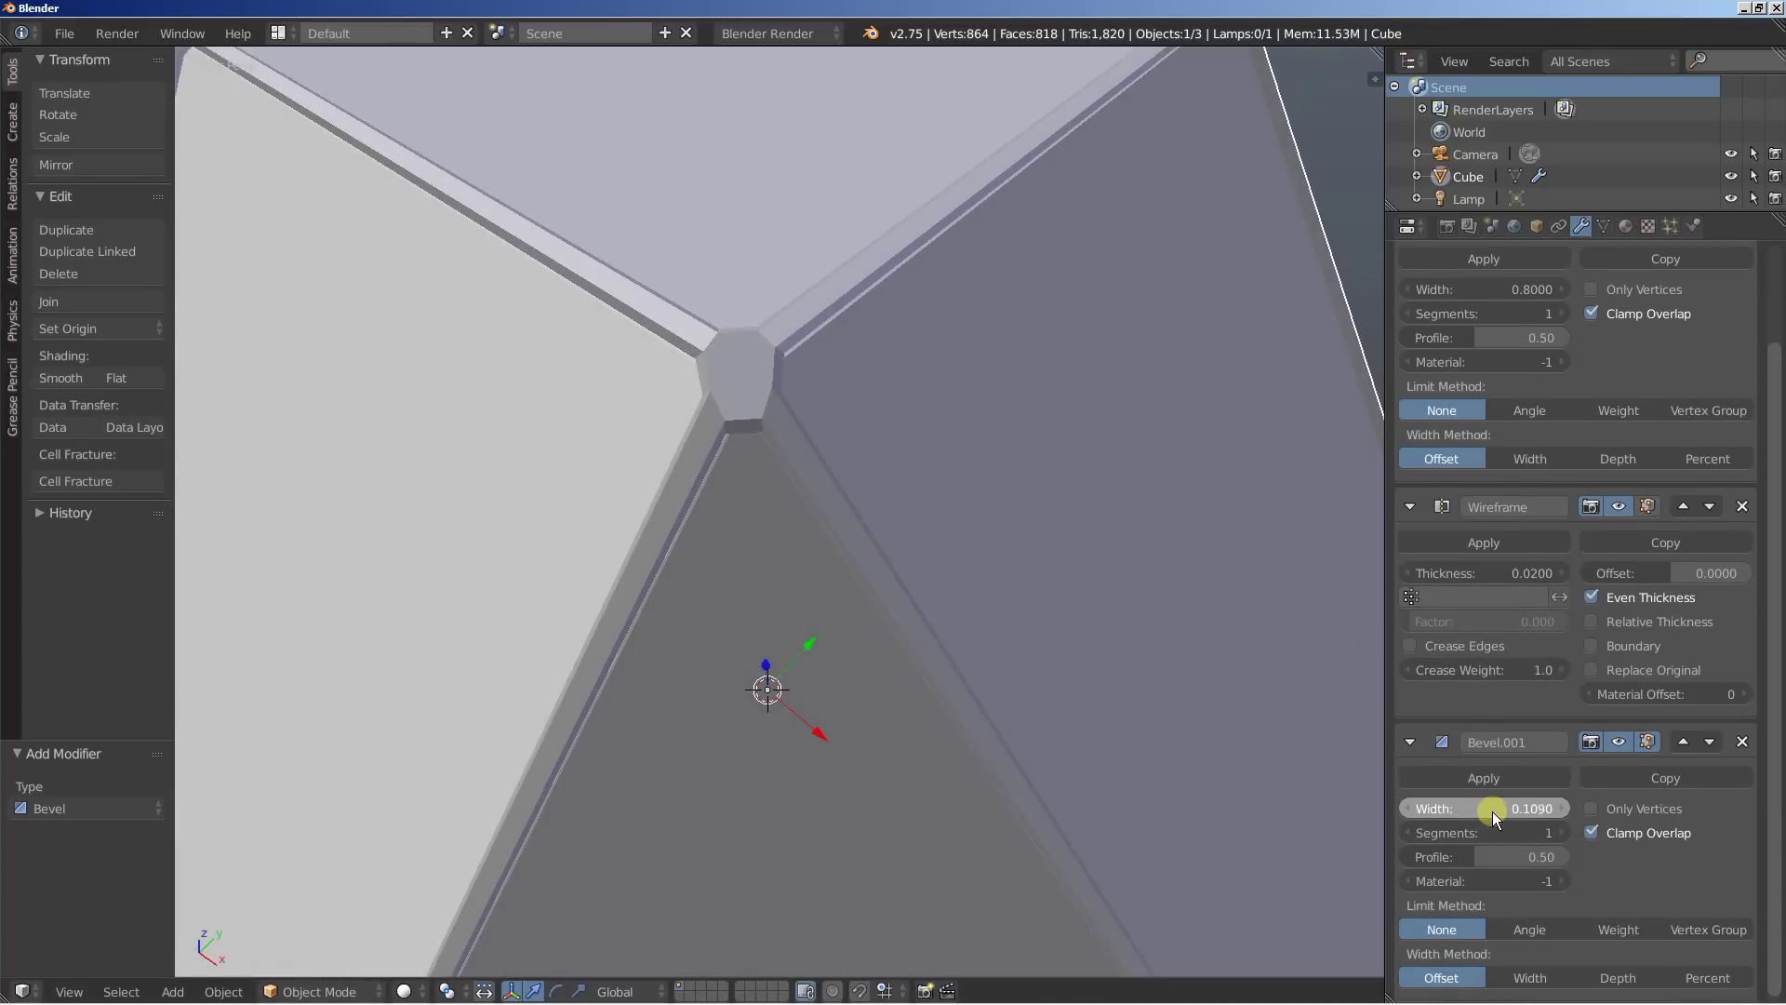
{"action": "left_click_drag", "start_coordinate": [1476, 813], "coordinate": [1389, 813]}
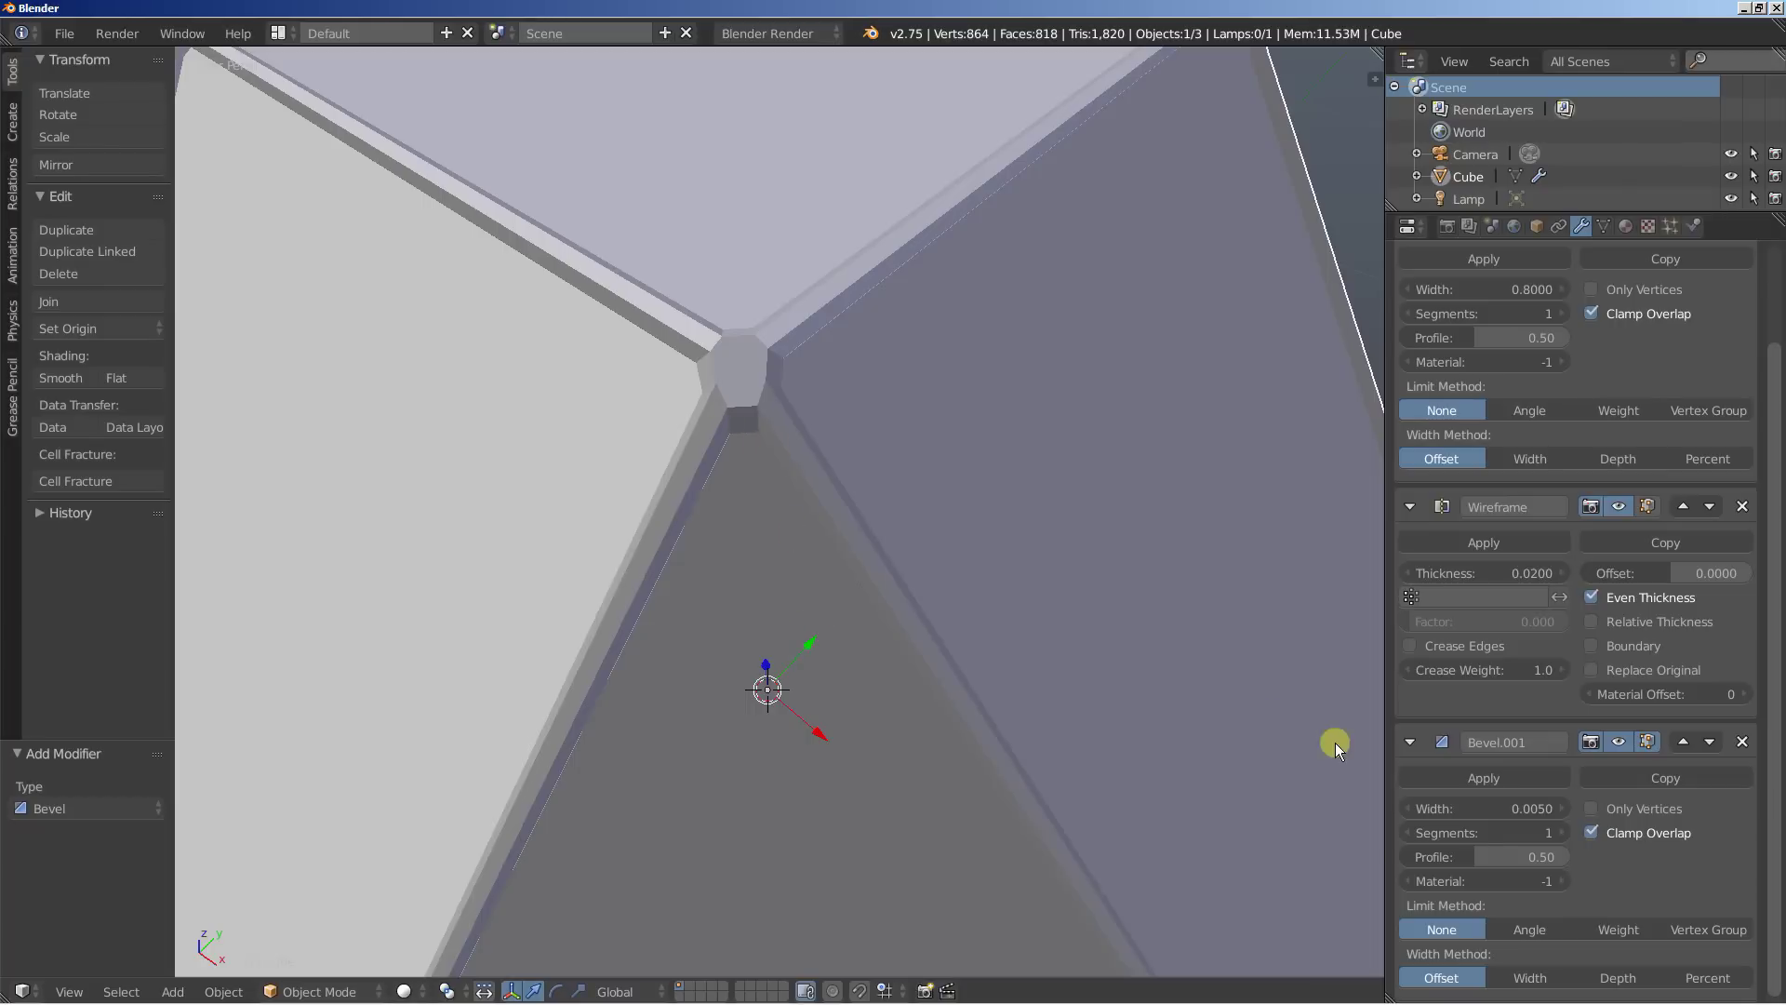
{"action": "left_click", "coordinate": [1562, 830]}
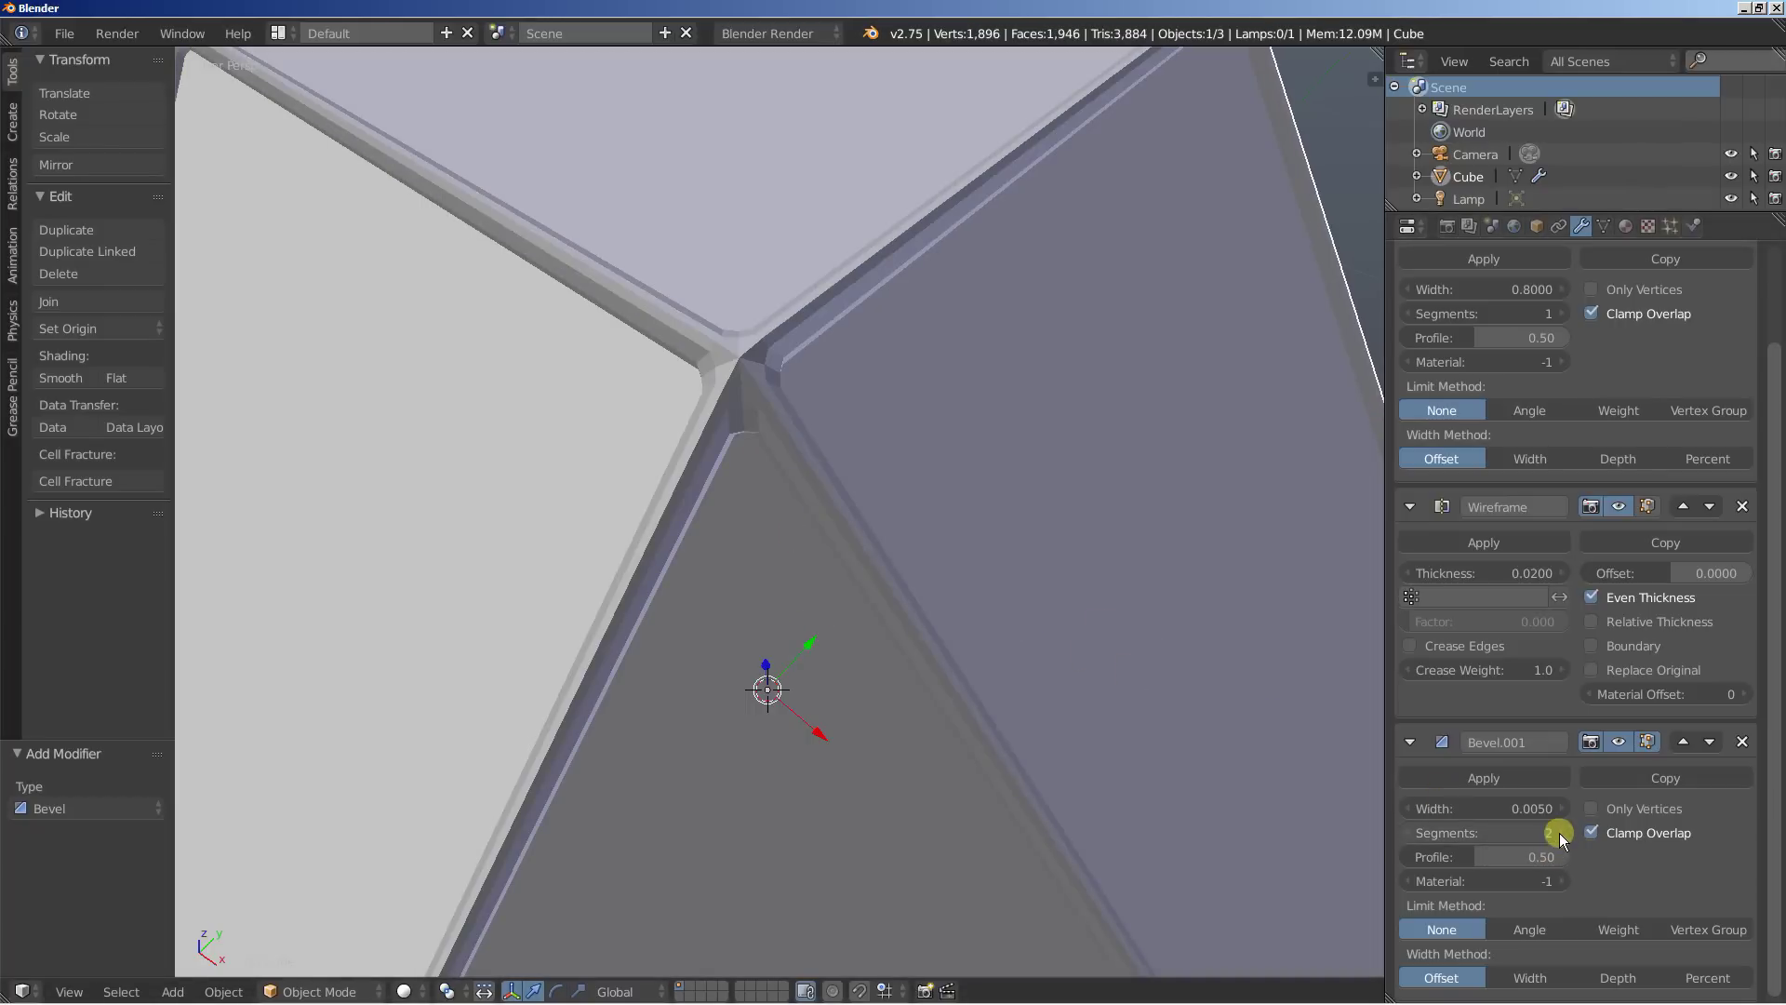
Step: Raise Bevel.001 to 3 segments and shade the cube smooth
{"action": "left_click", "coordinate": [1562, 831]}
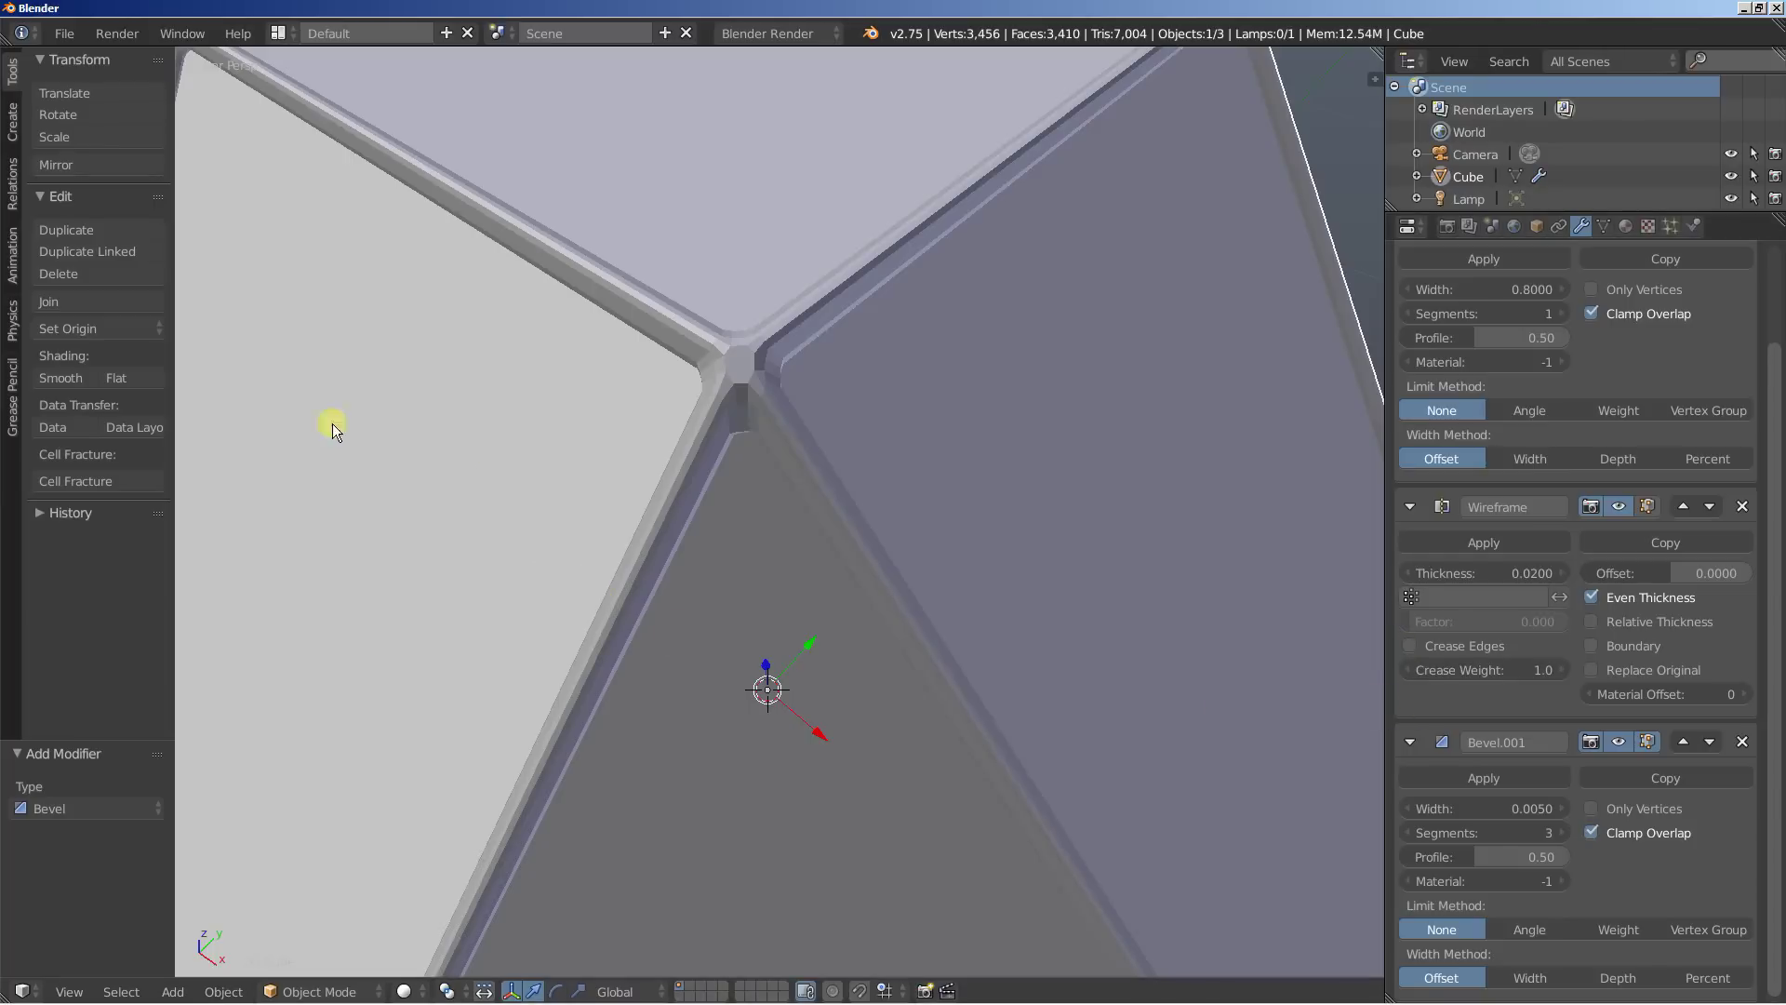
{"action": "left_click", "coordinate": [57, 377]}
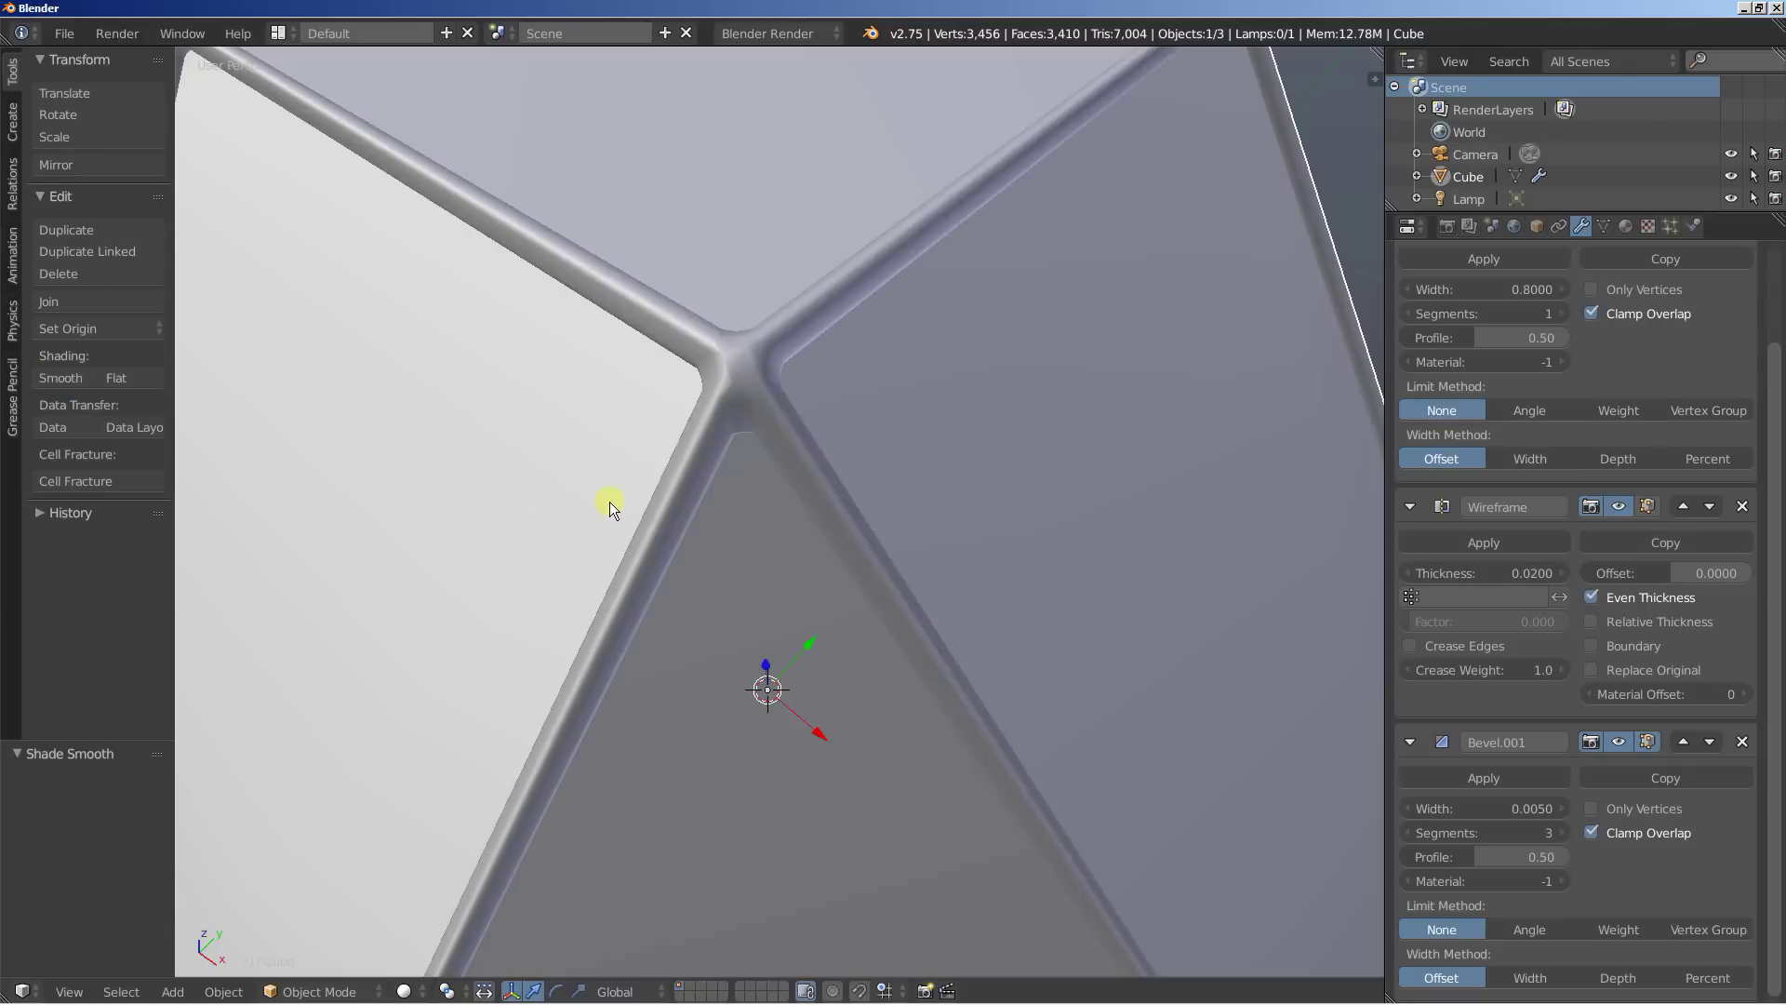
{"action": "scroll", "coordinate": [610, 502], "scroll_direction": "down", "scroll_amount": 4}
{"action": "scroll", "coordinate": [613, 502], "scroll_direction": "up", "scroll_amount": 2}
{"action": "scroll", "coordinate": [619, 505], "scroll_direction": "up", "scroll_amount": 2}
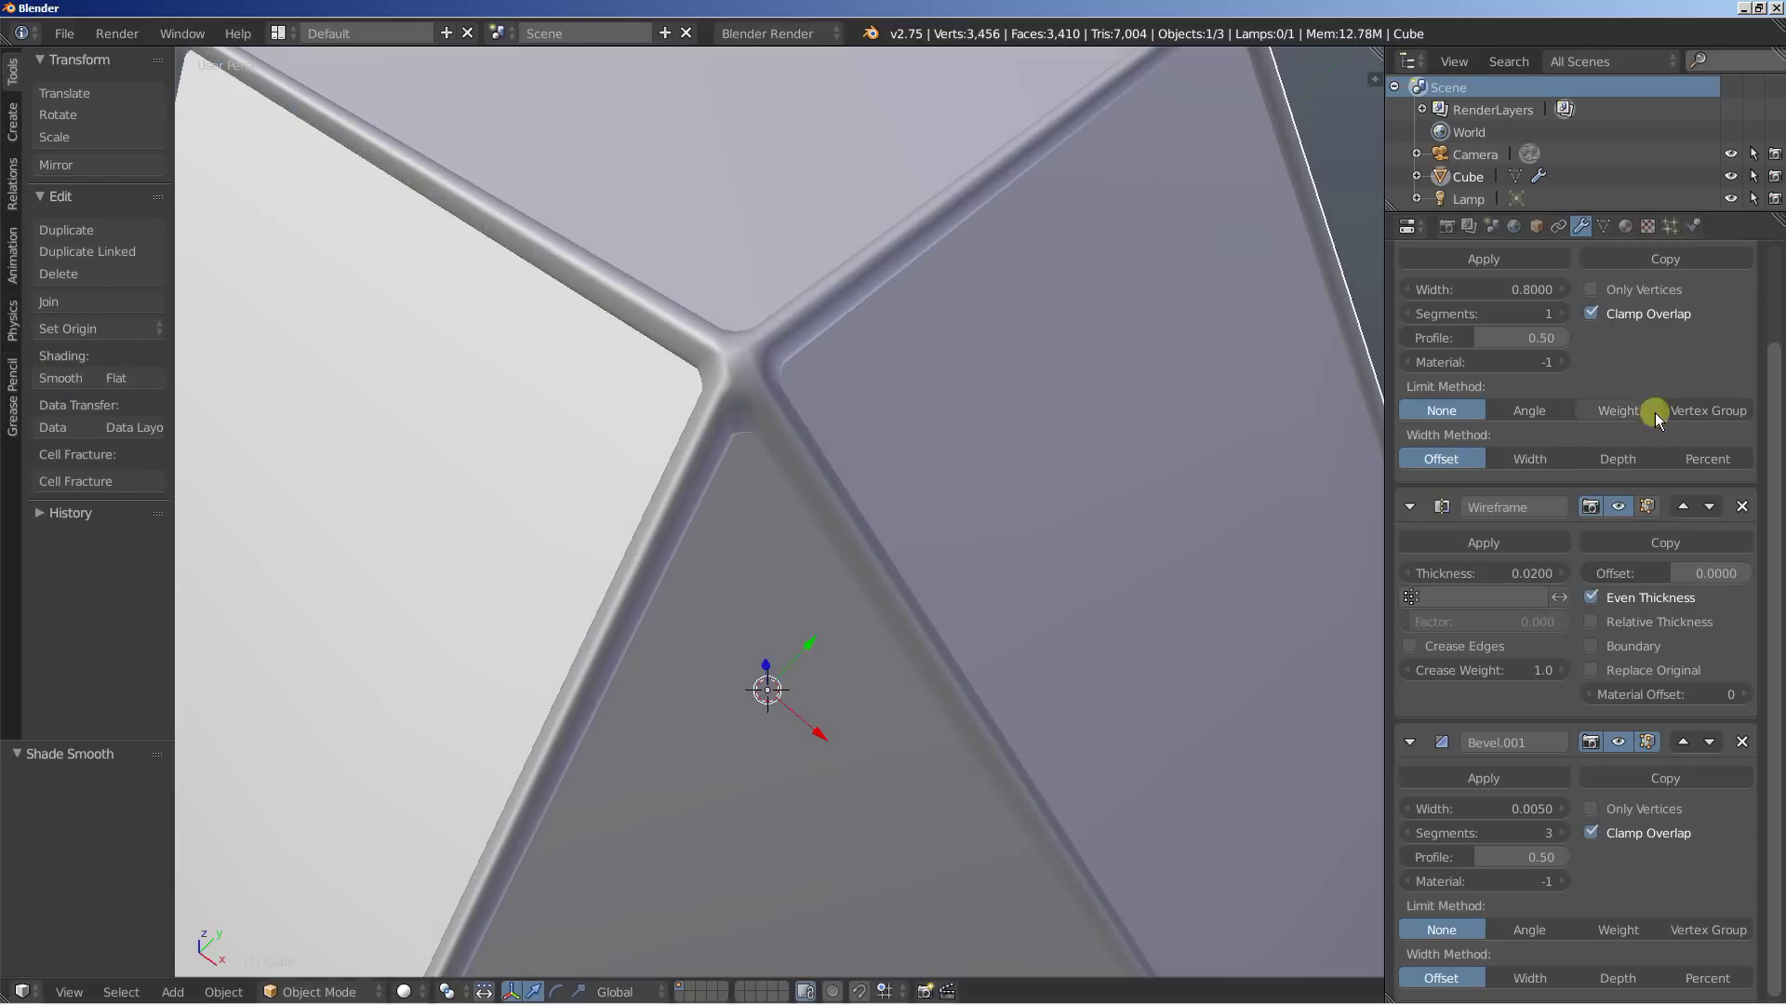
{"action": "scroll", "coordinate": [1646, 382], "scroll_direction": "up", "scroll_amount": 3}
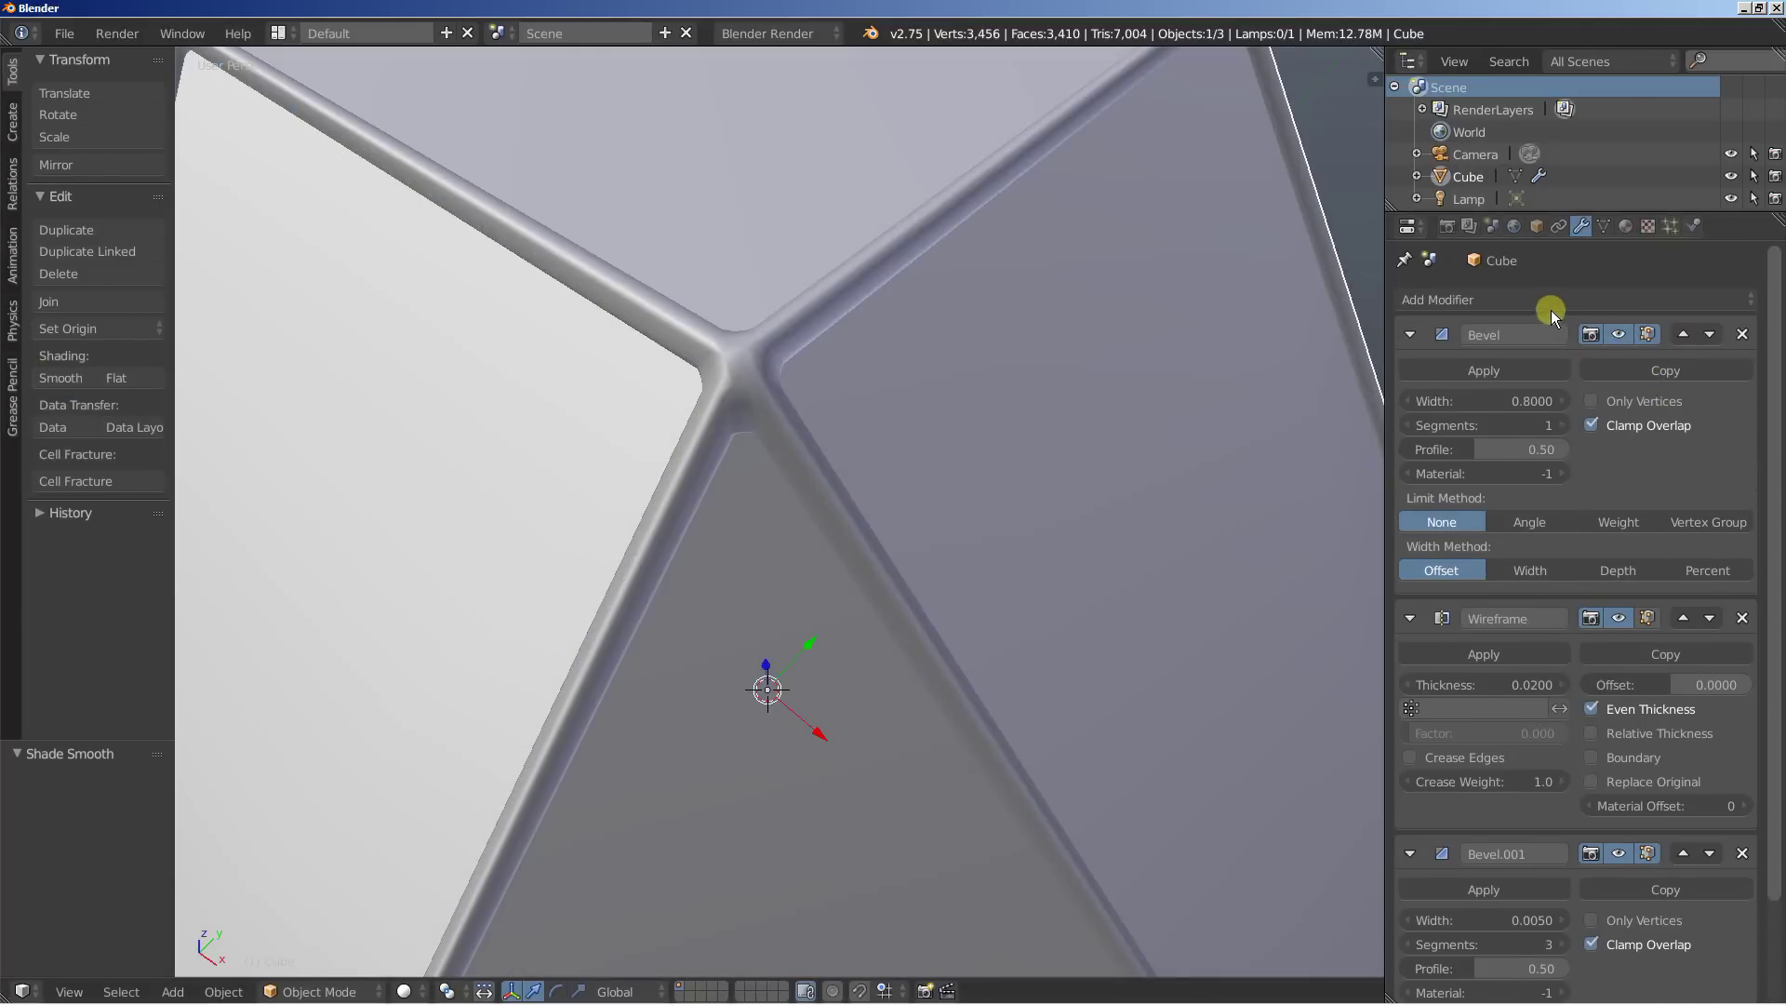
Step: Add a 30° Edge Split modifier after Bevel.001, then duplicate the cube
{"action": "left_click", "coordinate": [1545, 303]}
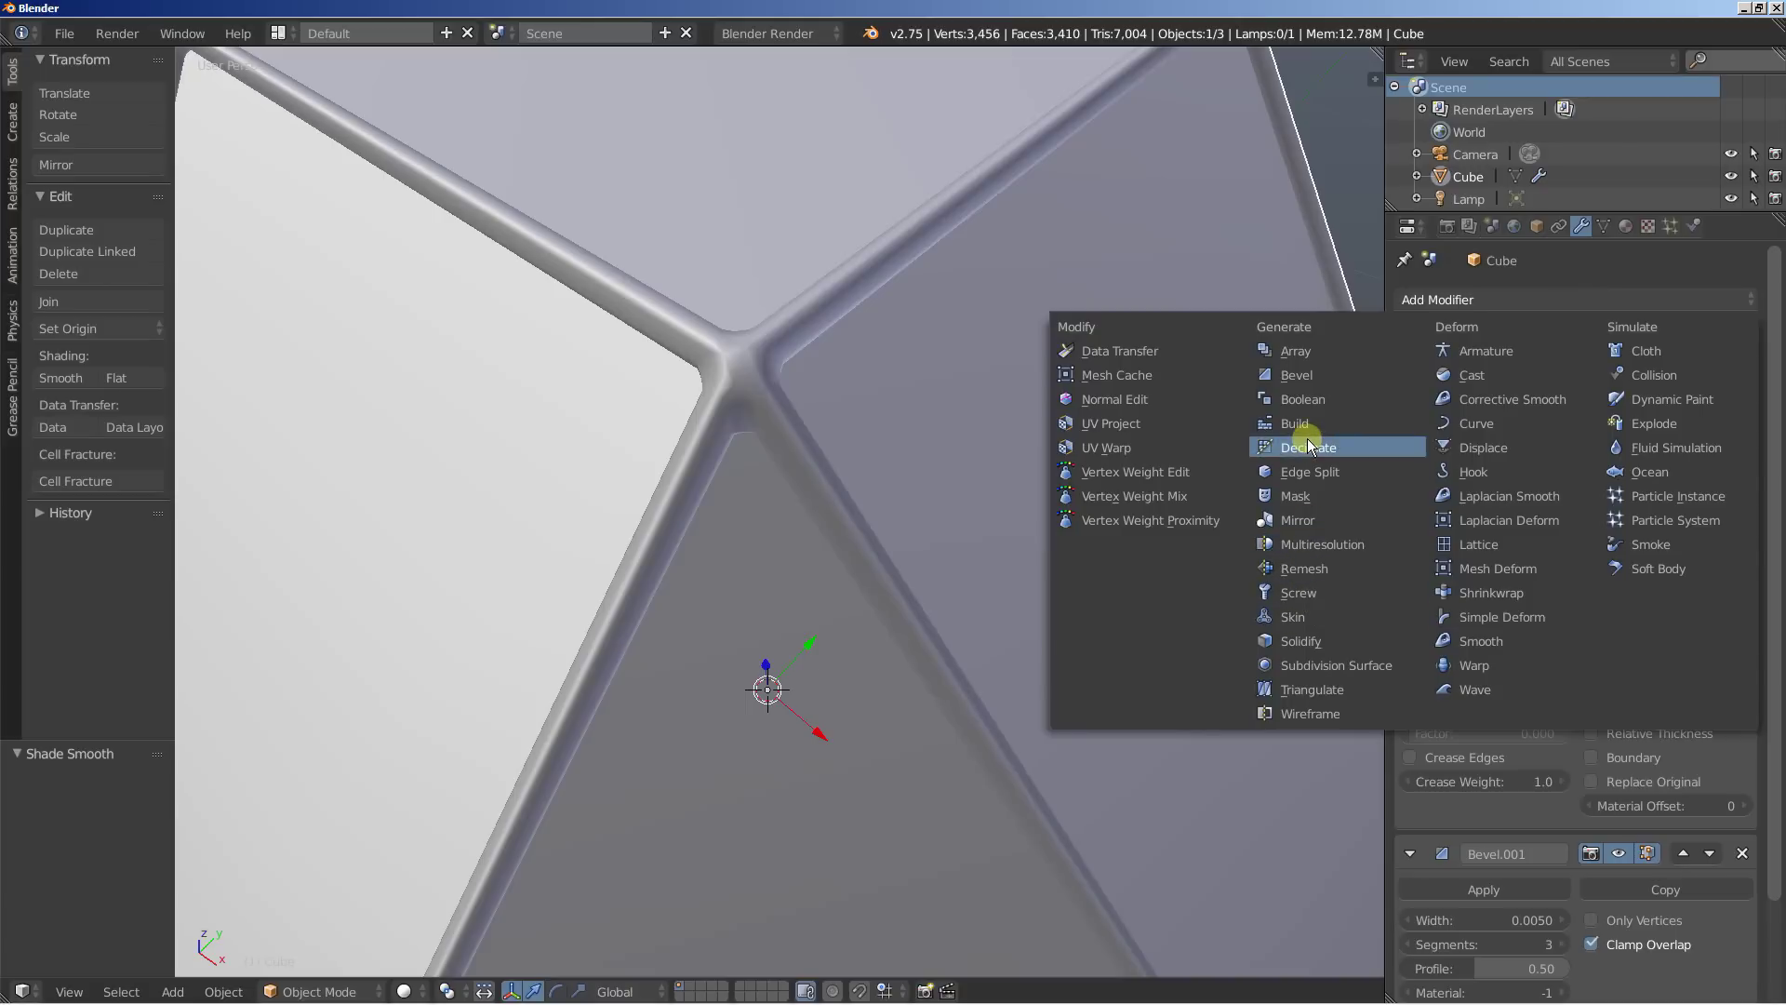
{"action": "left_click", "coordinate": [1307, 470]}
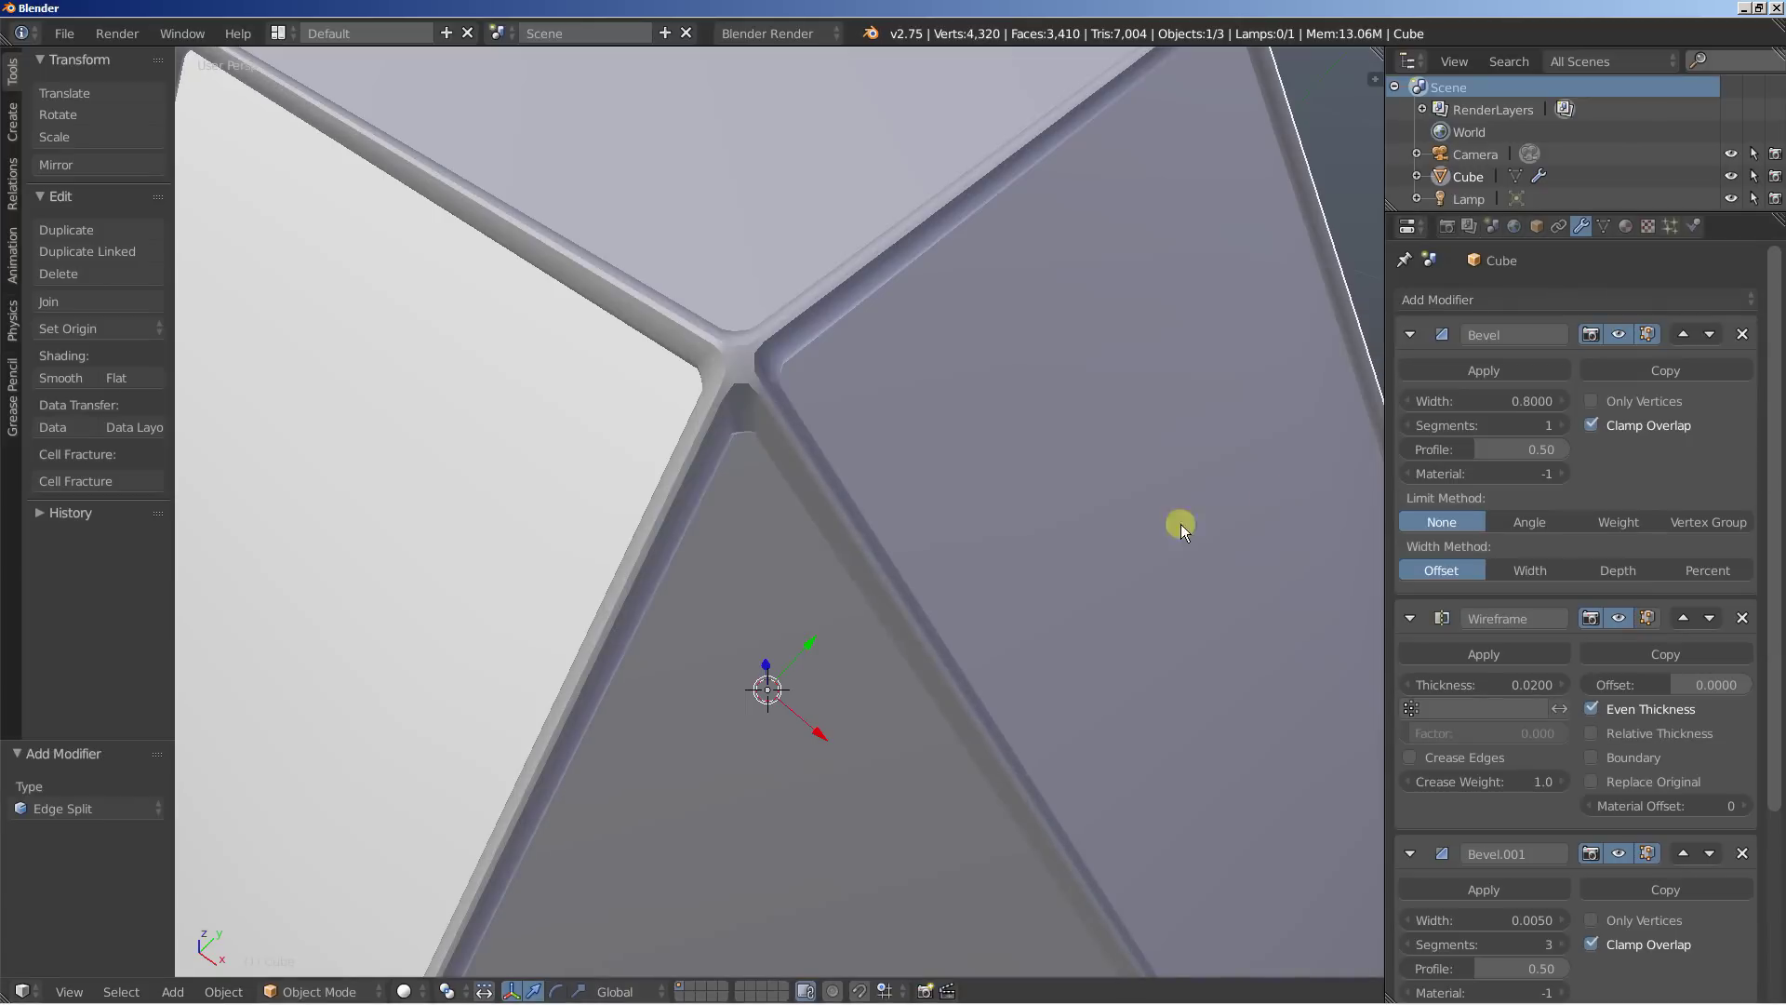
{"action": "scroll", "coordinate": [776, 582], "scroll_direction": "down", "scroll_amount": 4}
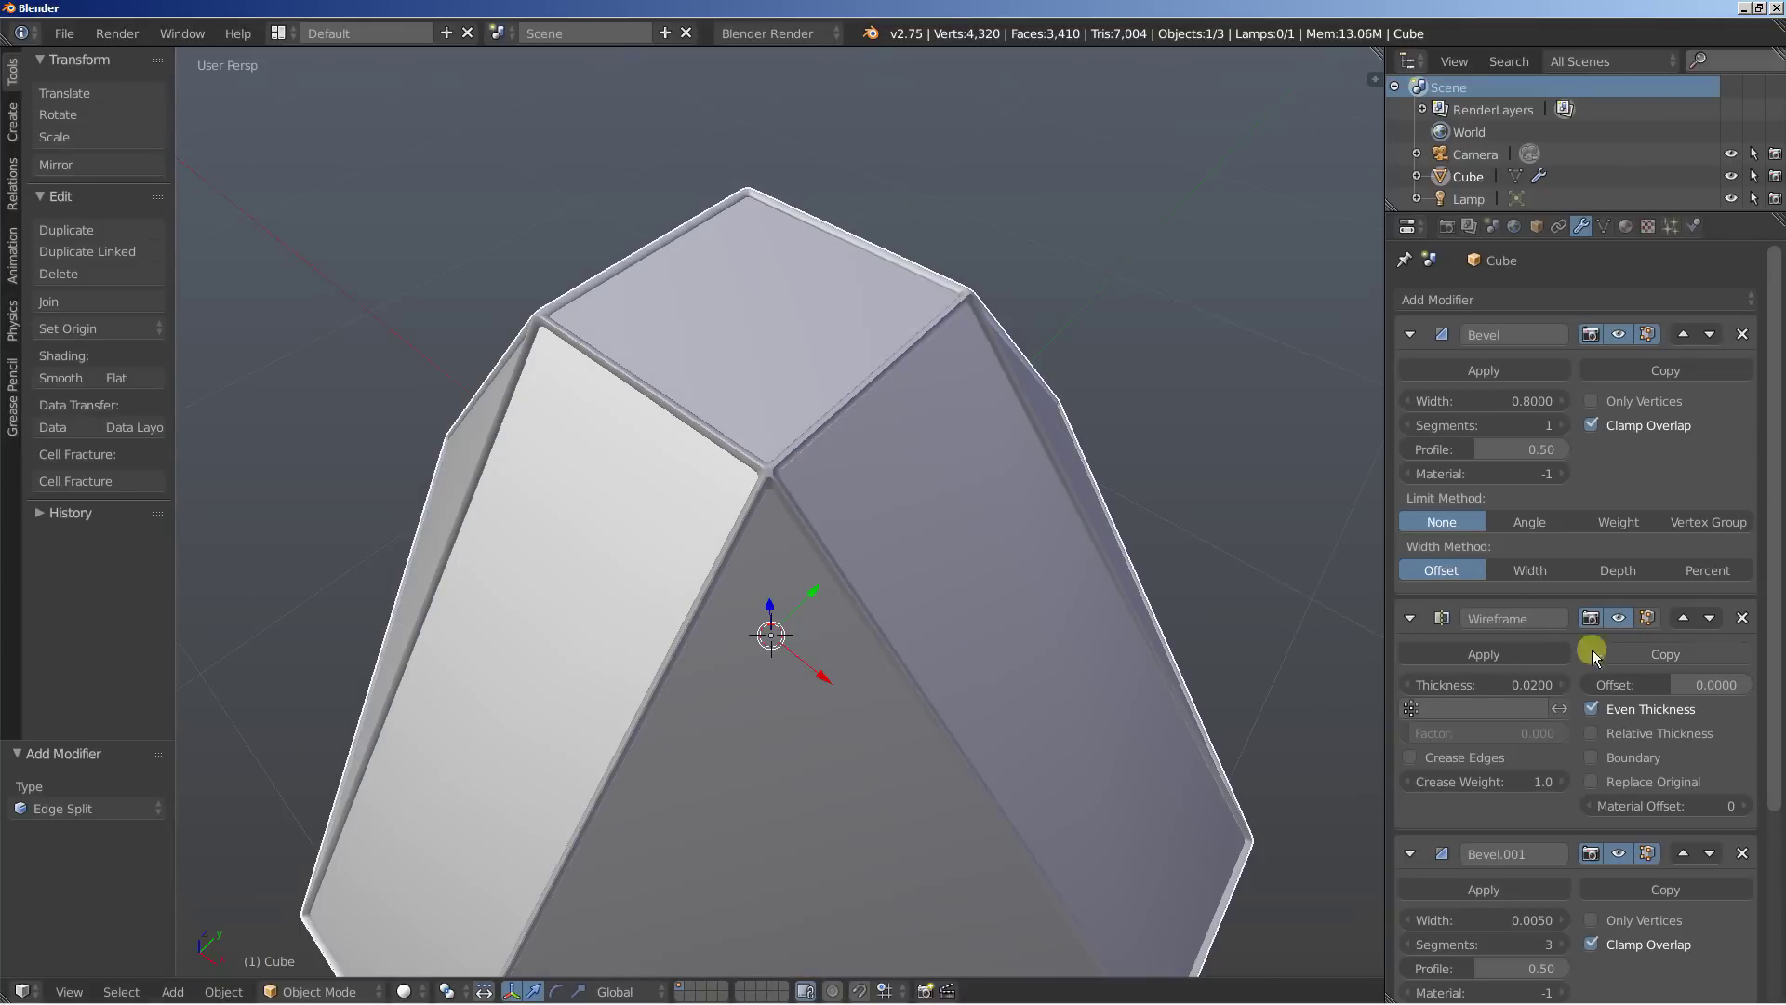
{"action": "scroll", "coordinate": [1616, 666], "scroll_direction": "down", "scroll_amount": 6}
{"action": "scroll", "coordinate": [1573, 819], "scroll_direction": "down", "scroll_amount": 1}
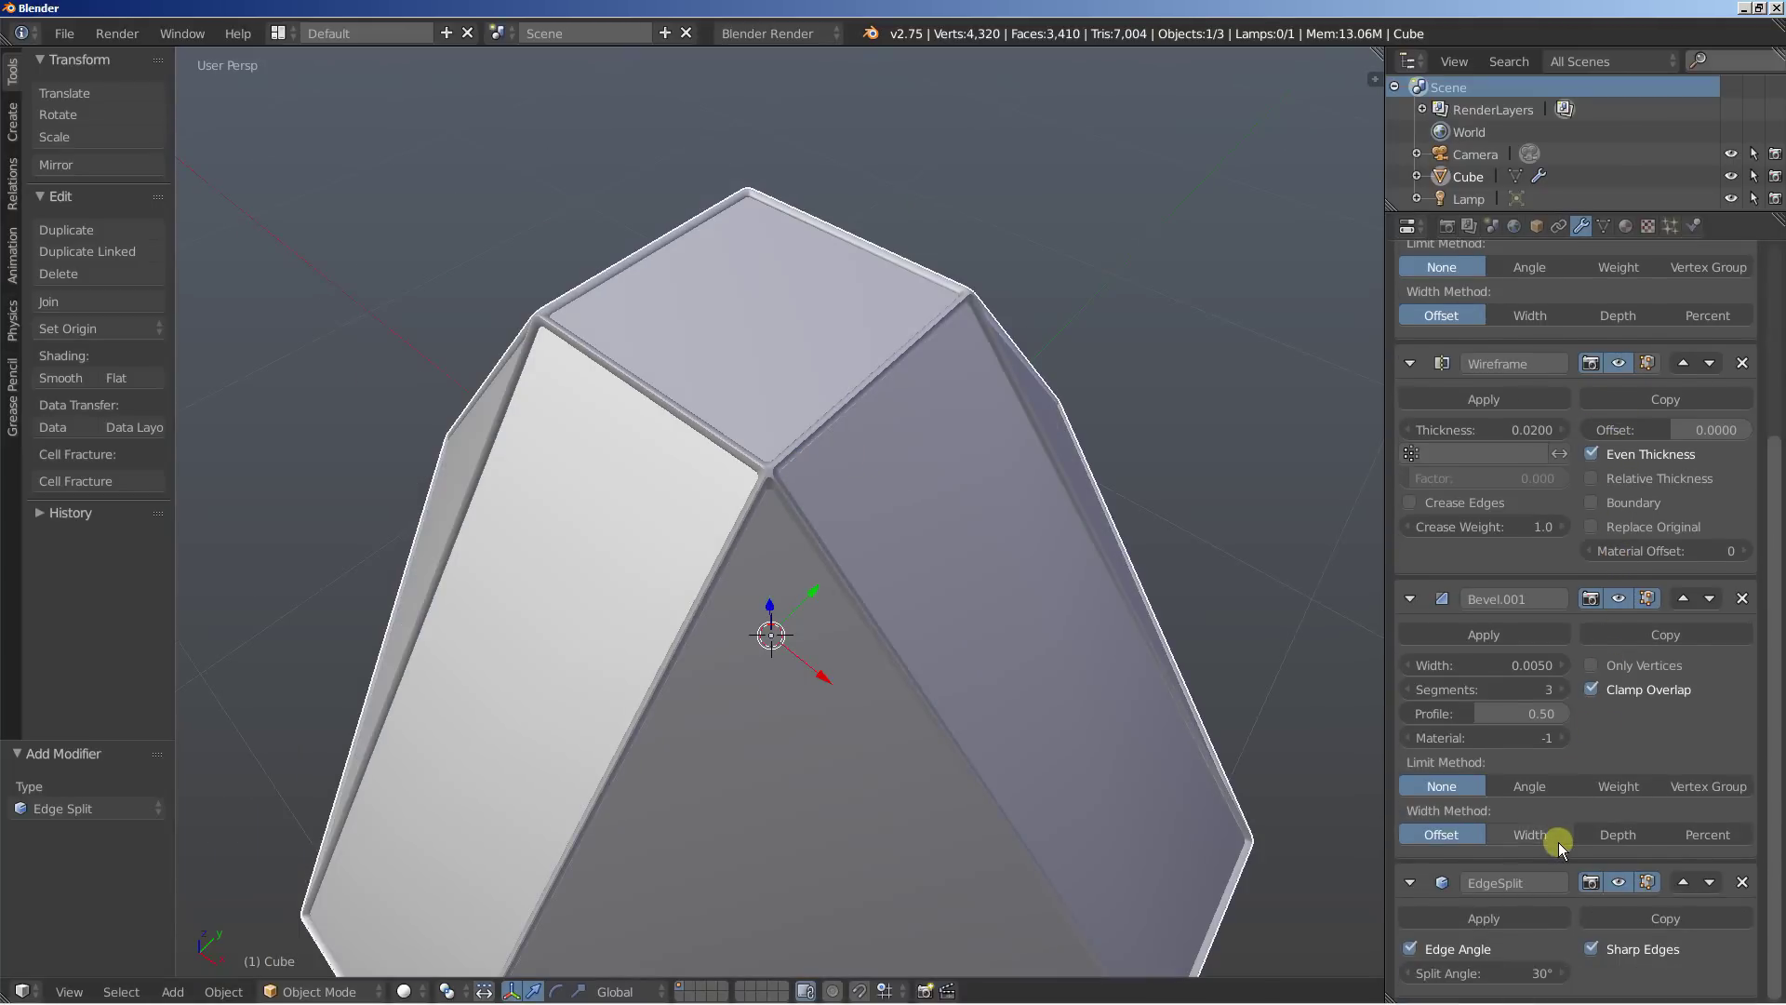
{"action": "scroll", "coordinate": [671, 635], "scroll_direction": "up", "scroll_amount": 2}
{"action": "scroll", "coordinate": [671, 636], "scroll_direction": "down", "scroll_amount": 5}
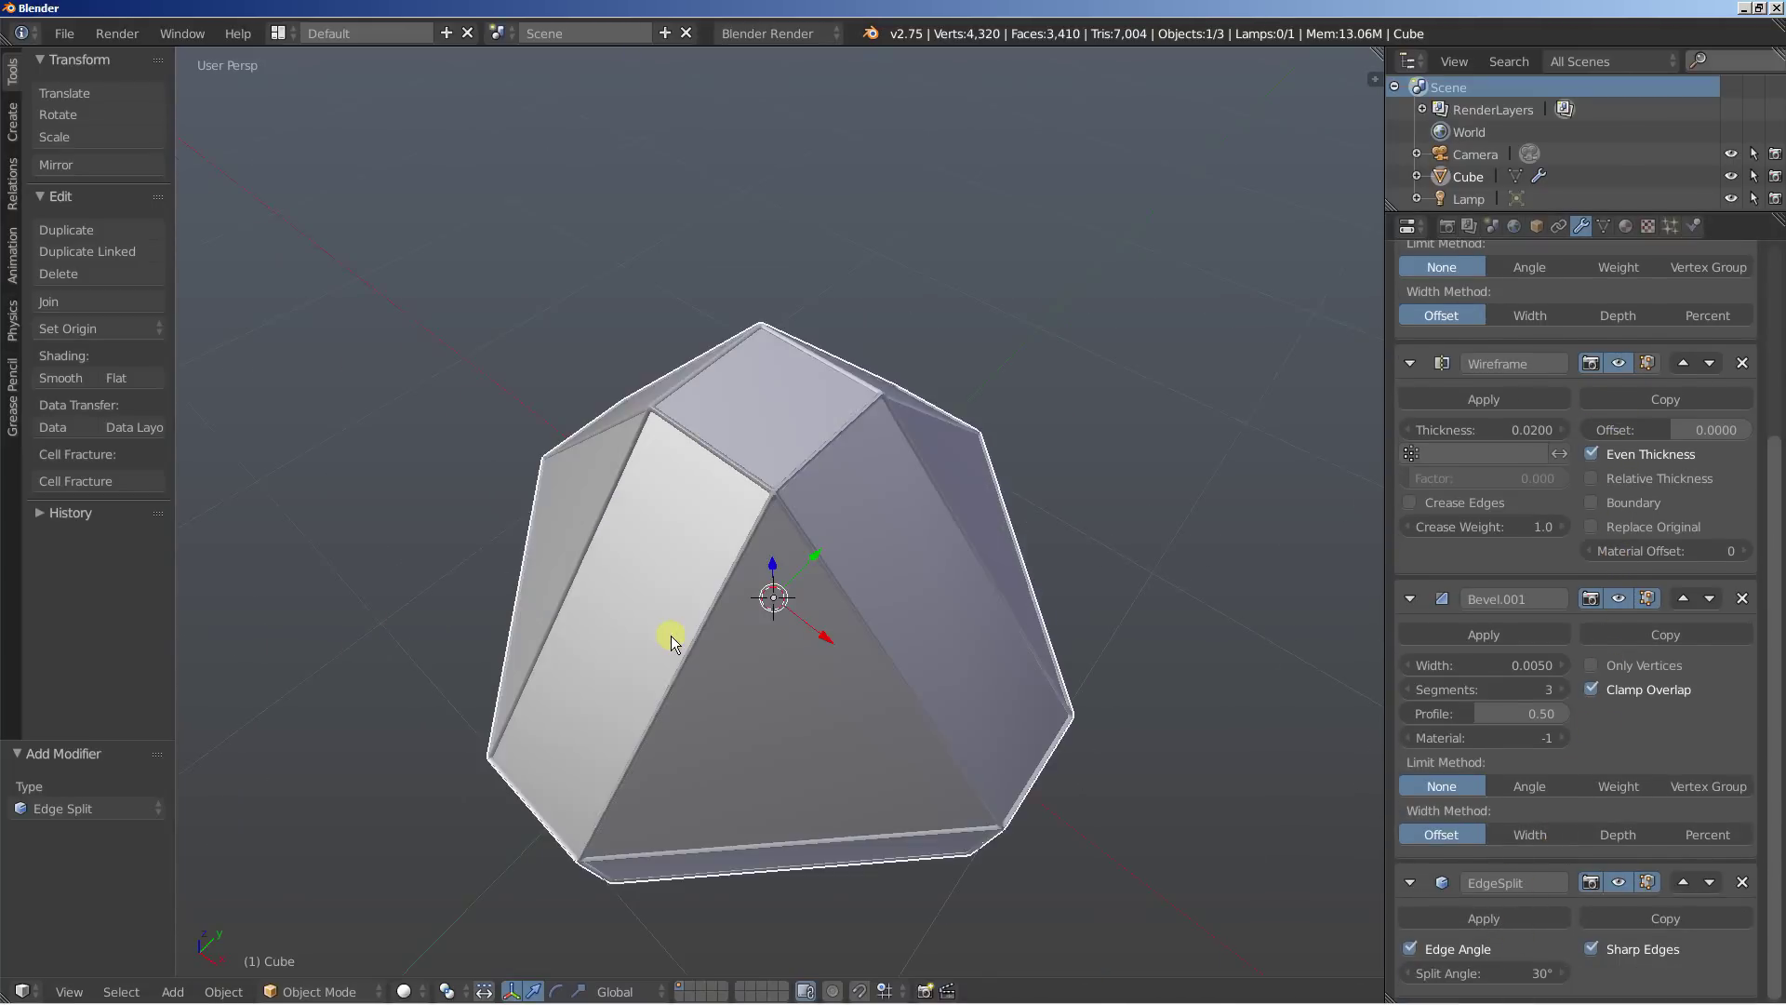
{"action": "middle_click_drag", "start_coordinate": [790, 690], "coordinate": [824, 635]}
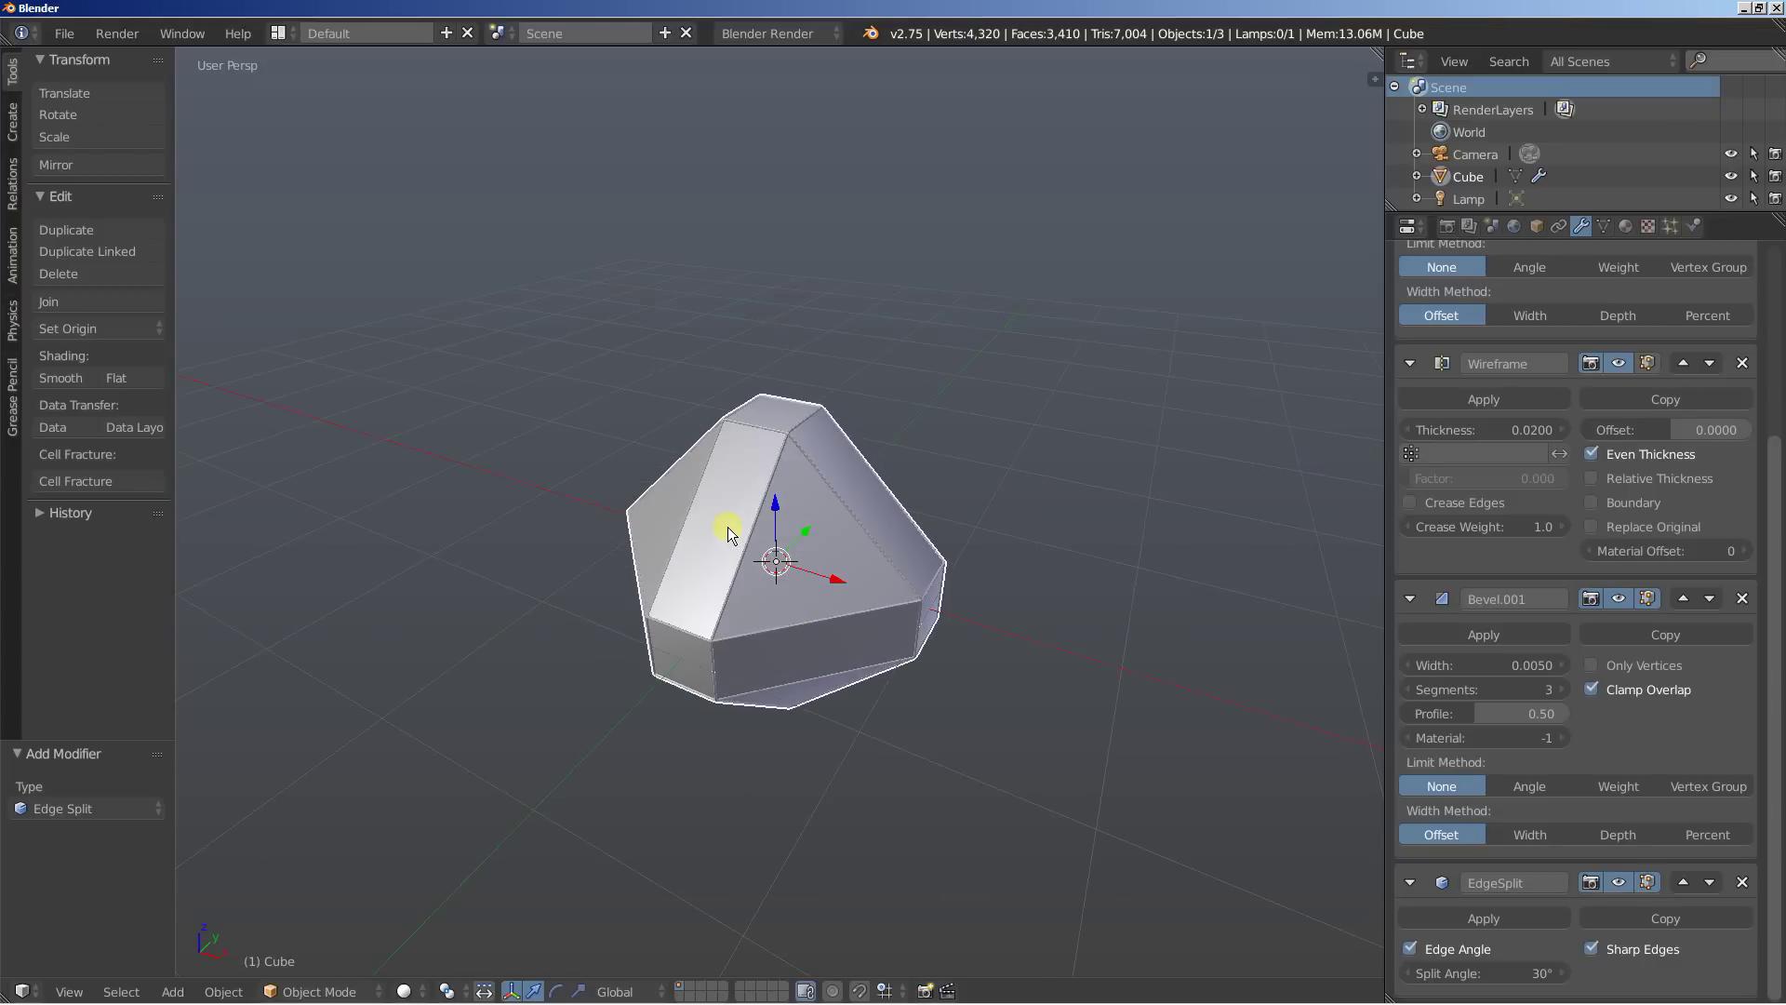
{"action": "key", "text": "shift+d"}
Step: Place the duplicate cube 2 units along the X axis
{"action": "key", "text": "x"}
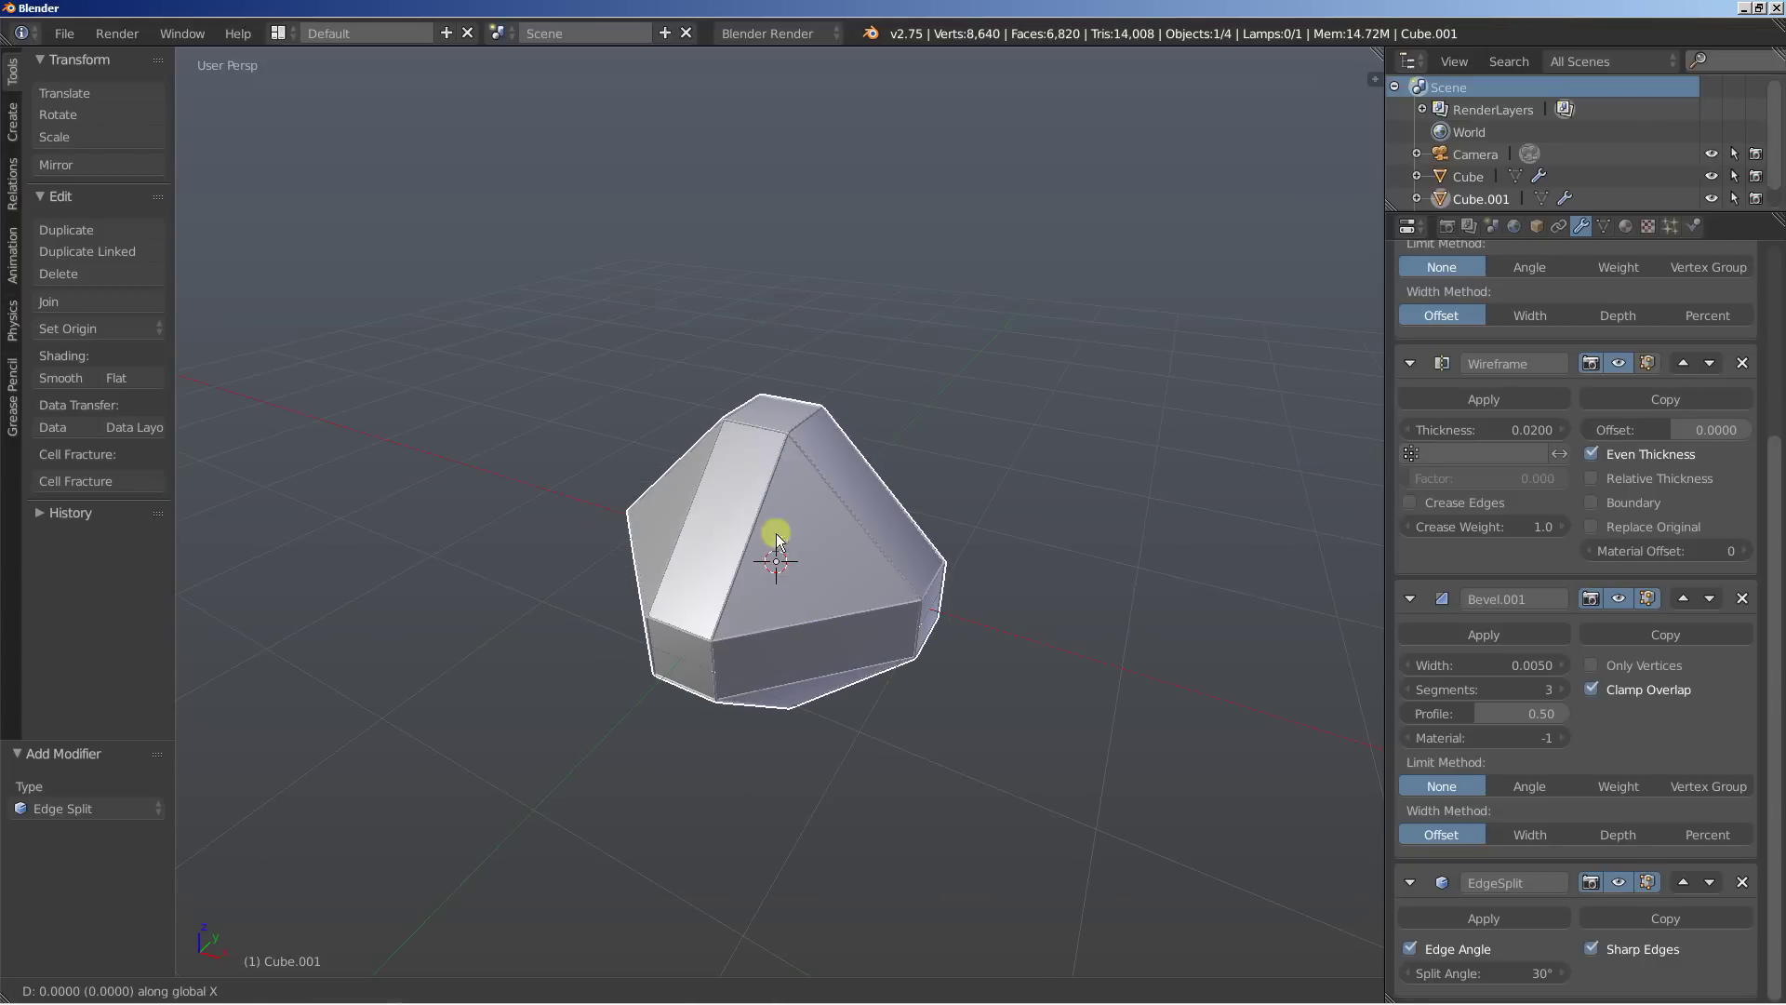
{"action": "left_click", "coordinate": [1026, 575]}
{"action": "middle_click_drag", "start_coordinate": [1078, 585], "coordinate": [729, 651]}
{"action": "scroll", "coordinate": [1466, 412], "scroll_direction": "up", "scroll_amount": 6}
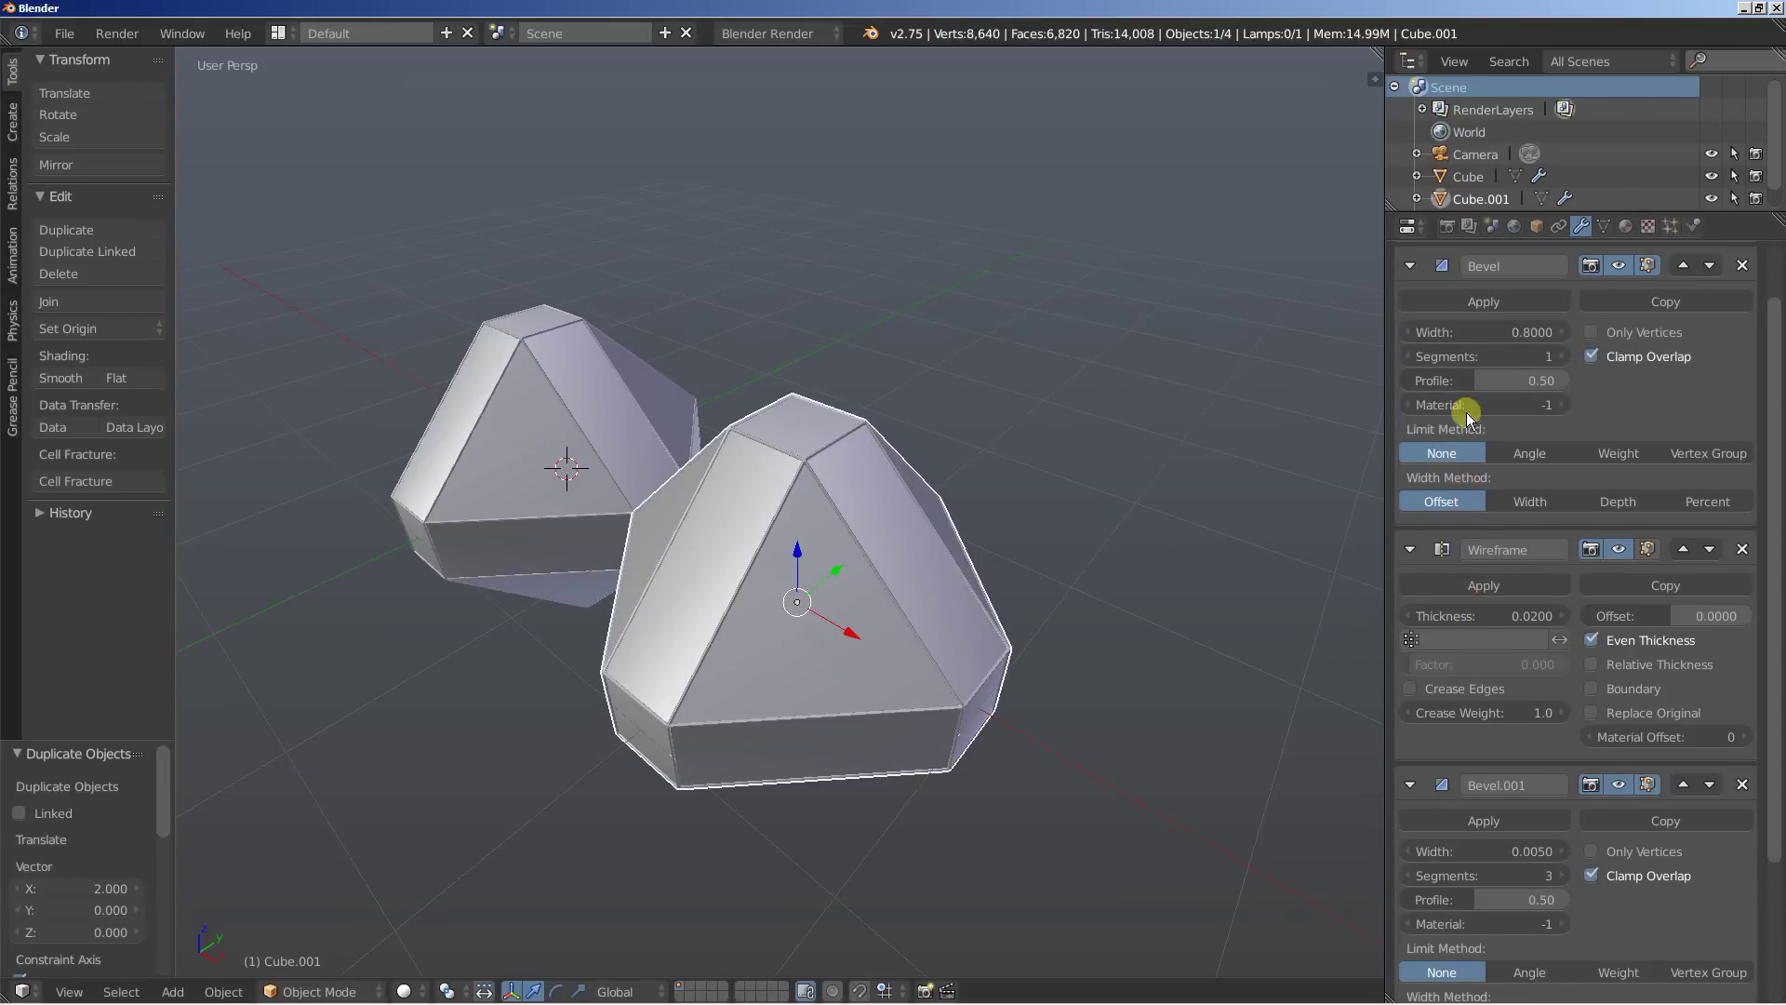
Step: Set the copy's first Bevel width to 0.35, then duplicate it again
{"action": "left_click_drag", "start_coordinate": [1484, 397], "coordinate": [1074, 363]}
{"action": "left_click", "coordinate": [1486, 401]}
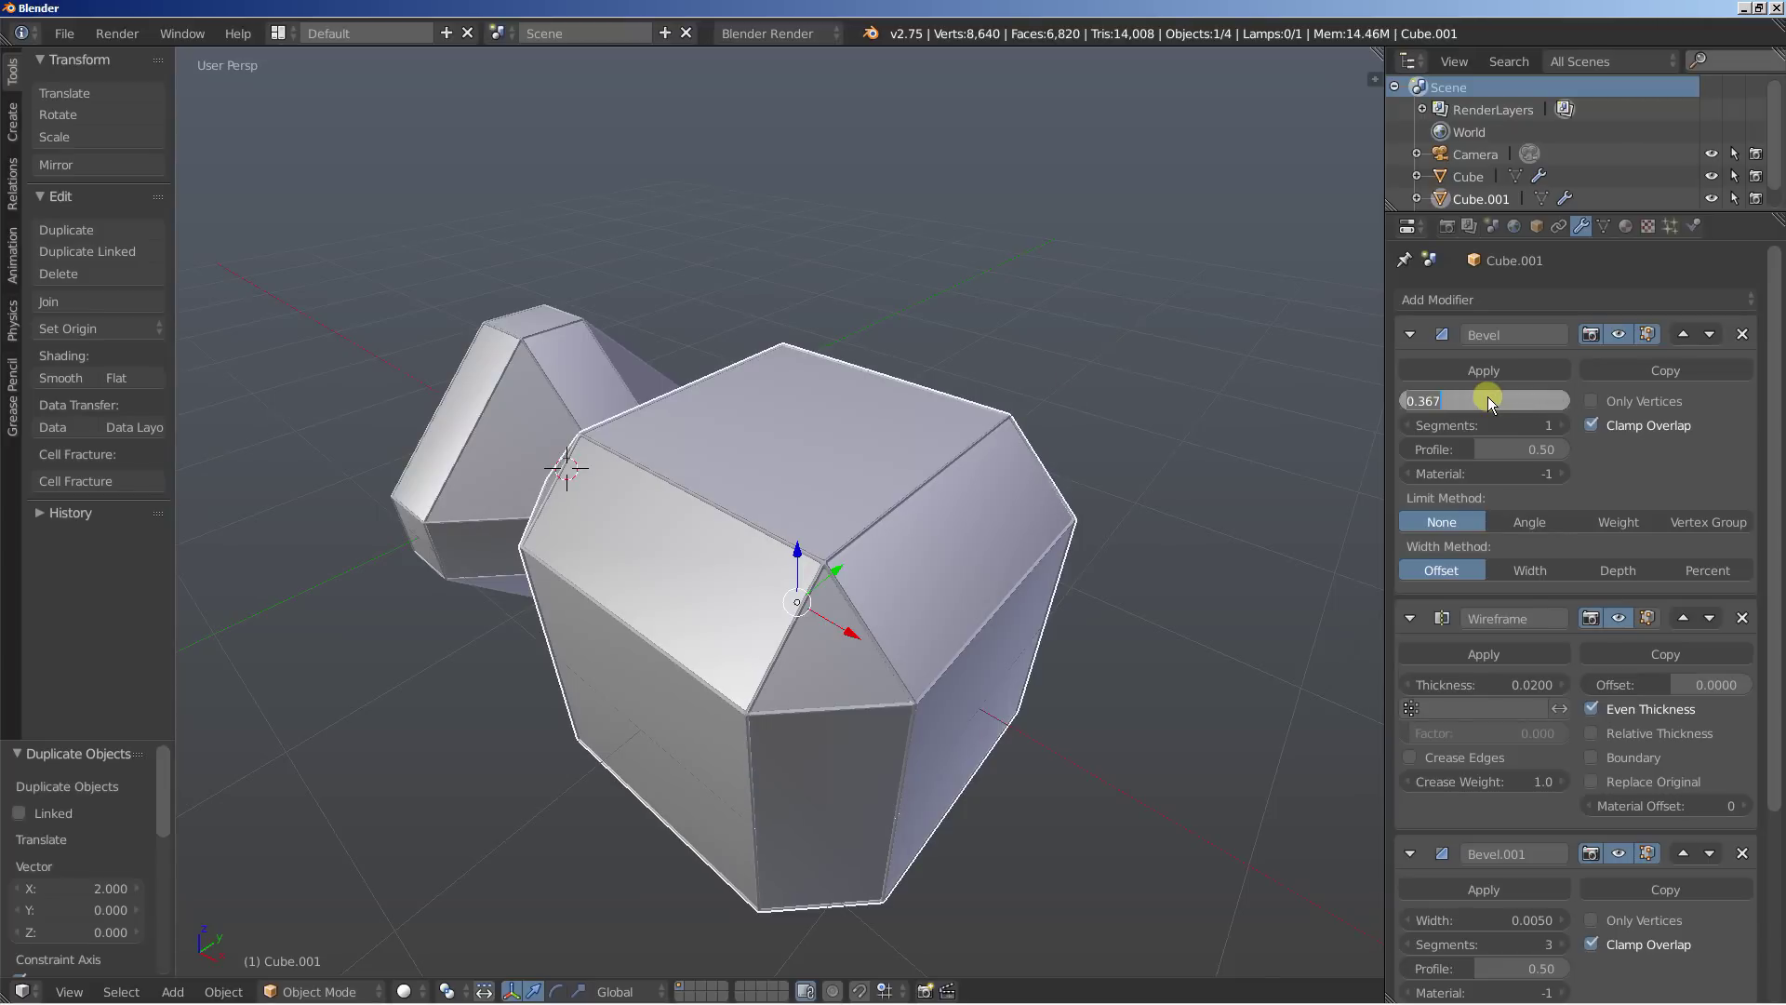
{"action": "type", "text": "0.35"}
{"action": "key", "text": "Return"}
{"action": "middle_click_drag", "start_coordinate": [558, 621], "coordinate": [624, 642]}
{"action": "scroll", "coordinate": [625, 642], "scroll_direction": "down", "scroll_amount": 4}
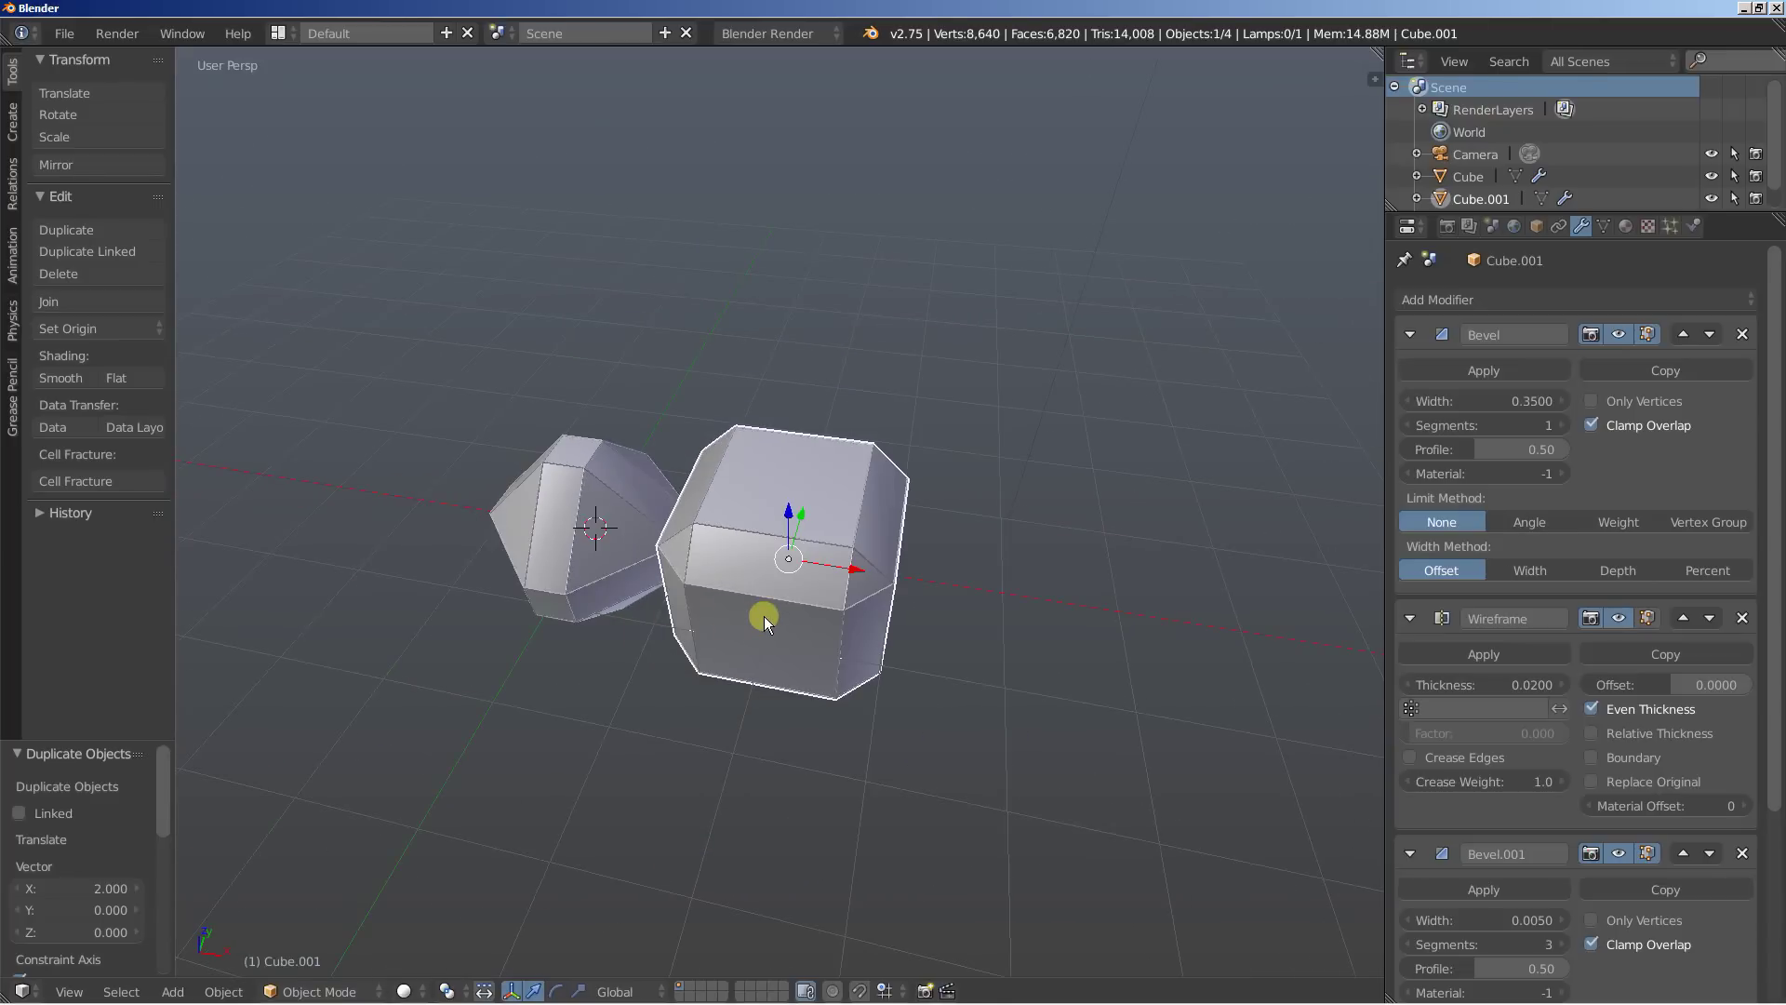
{"action": "key", "text": "shift+d"}
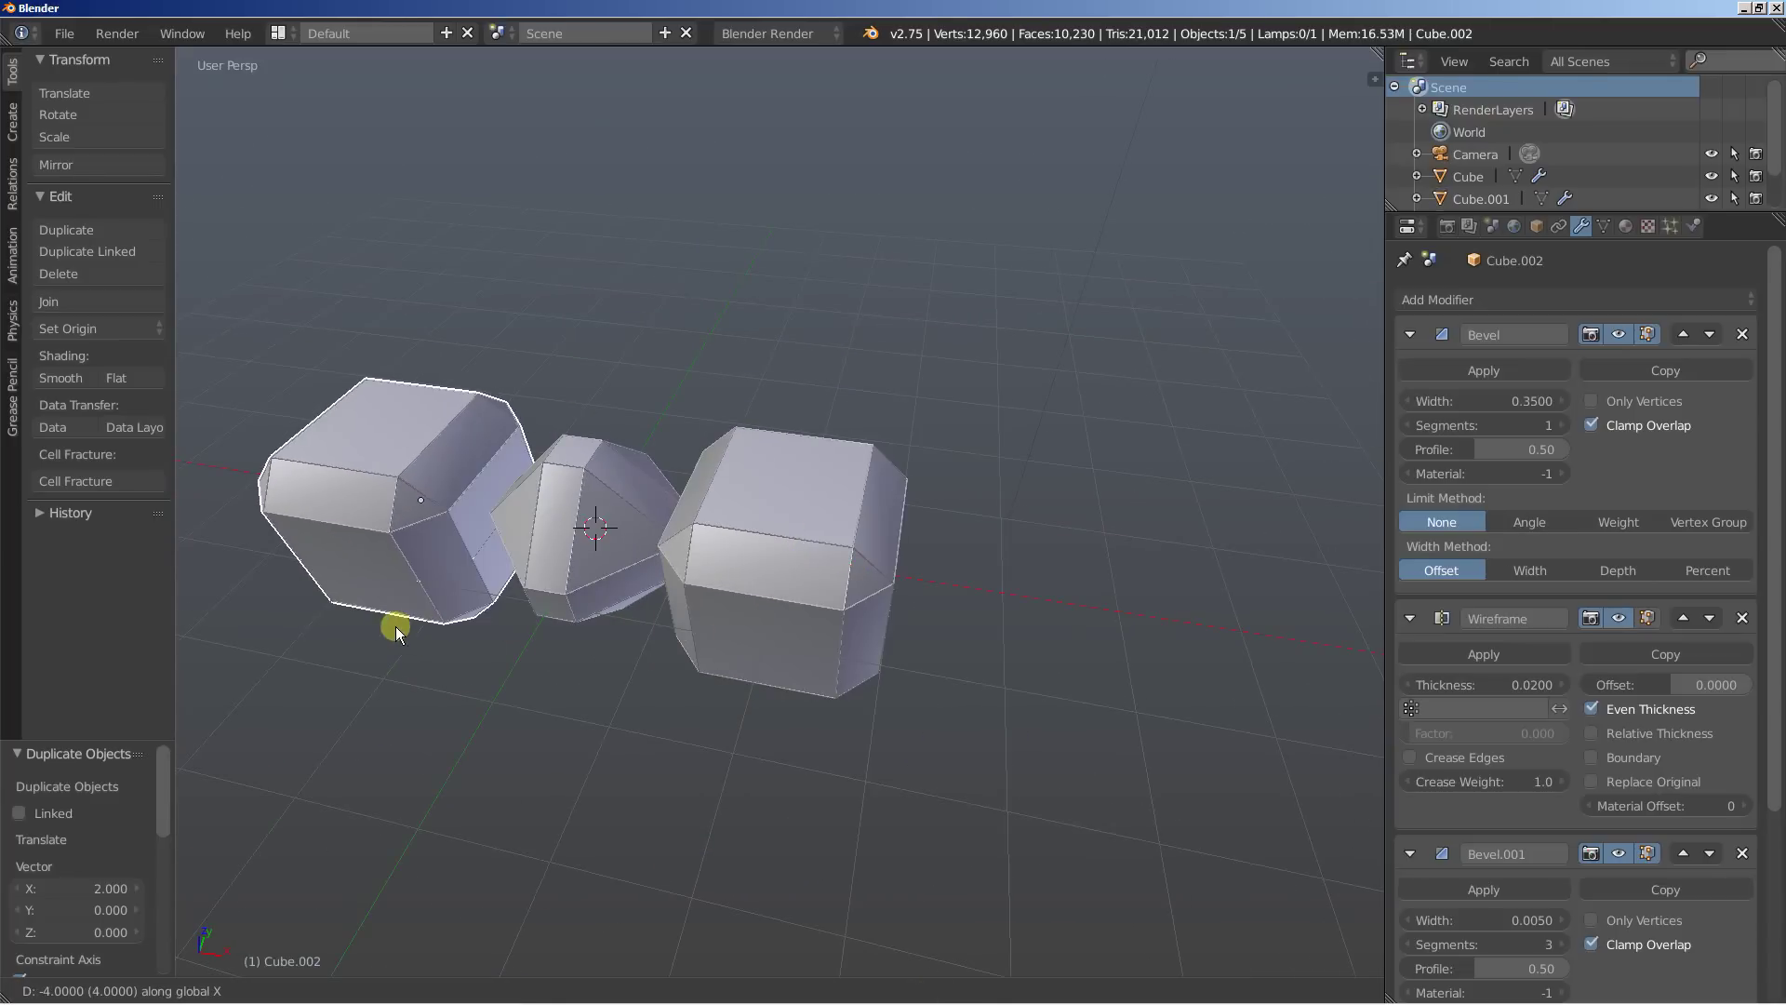
Step: Place the third cube at X −4 and narrow its first Bevel width to 0.093
{"action": "left_click", "coordinate": [385, 626]}
{"action": "middle_click_drag", "start_coordinate": [437, 643], "coordinate": [660, 635], "text": "shift"}
{"action": "scroll", "coordinate": [662, 632], "scroll_direction": "up", "scroll_amount": 2}
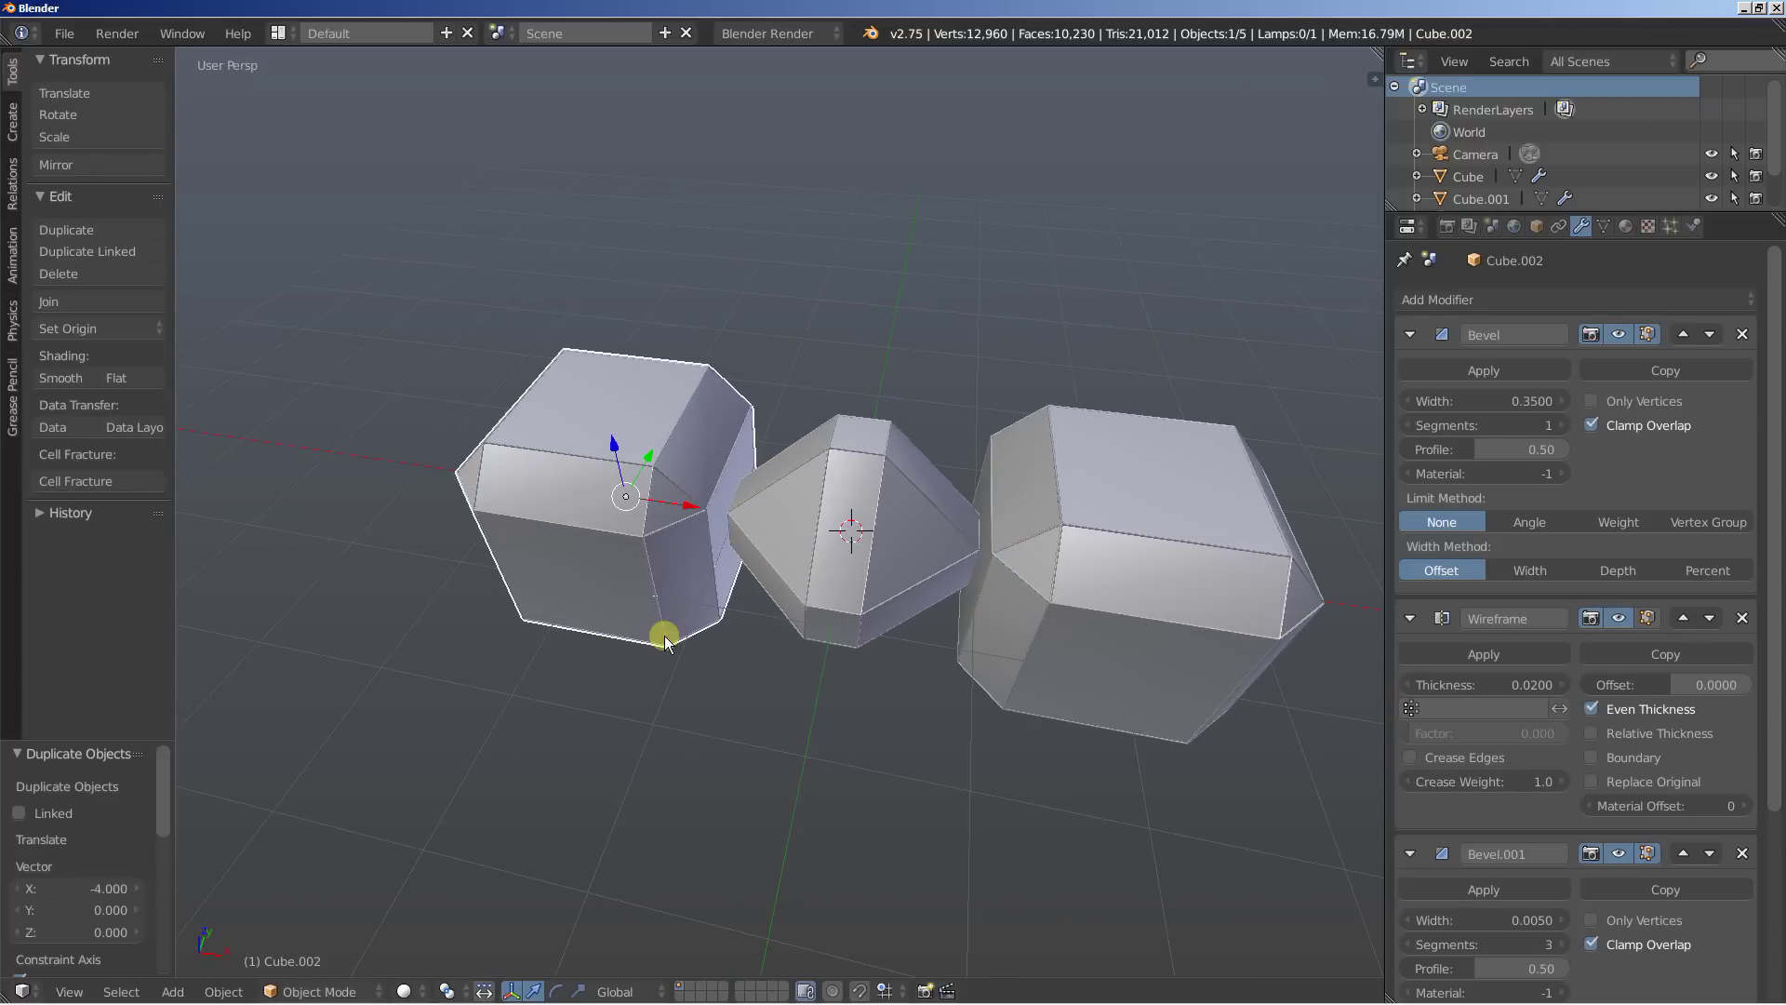
{"action": "left_click_drag", "start_coordinate": [1470, 397], "coordinate": [1227, 434]}
Step: Duplicate the third cube and place the fourth copy at X 6
{"action": "middle_click_drag", "start_coordinate": [975, 636], "coordinate": [900, 663]}
{"action": "scroll", "coordinate": [658, 701], "scroll_direction": "down", "scroll_amount": 3}
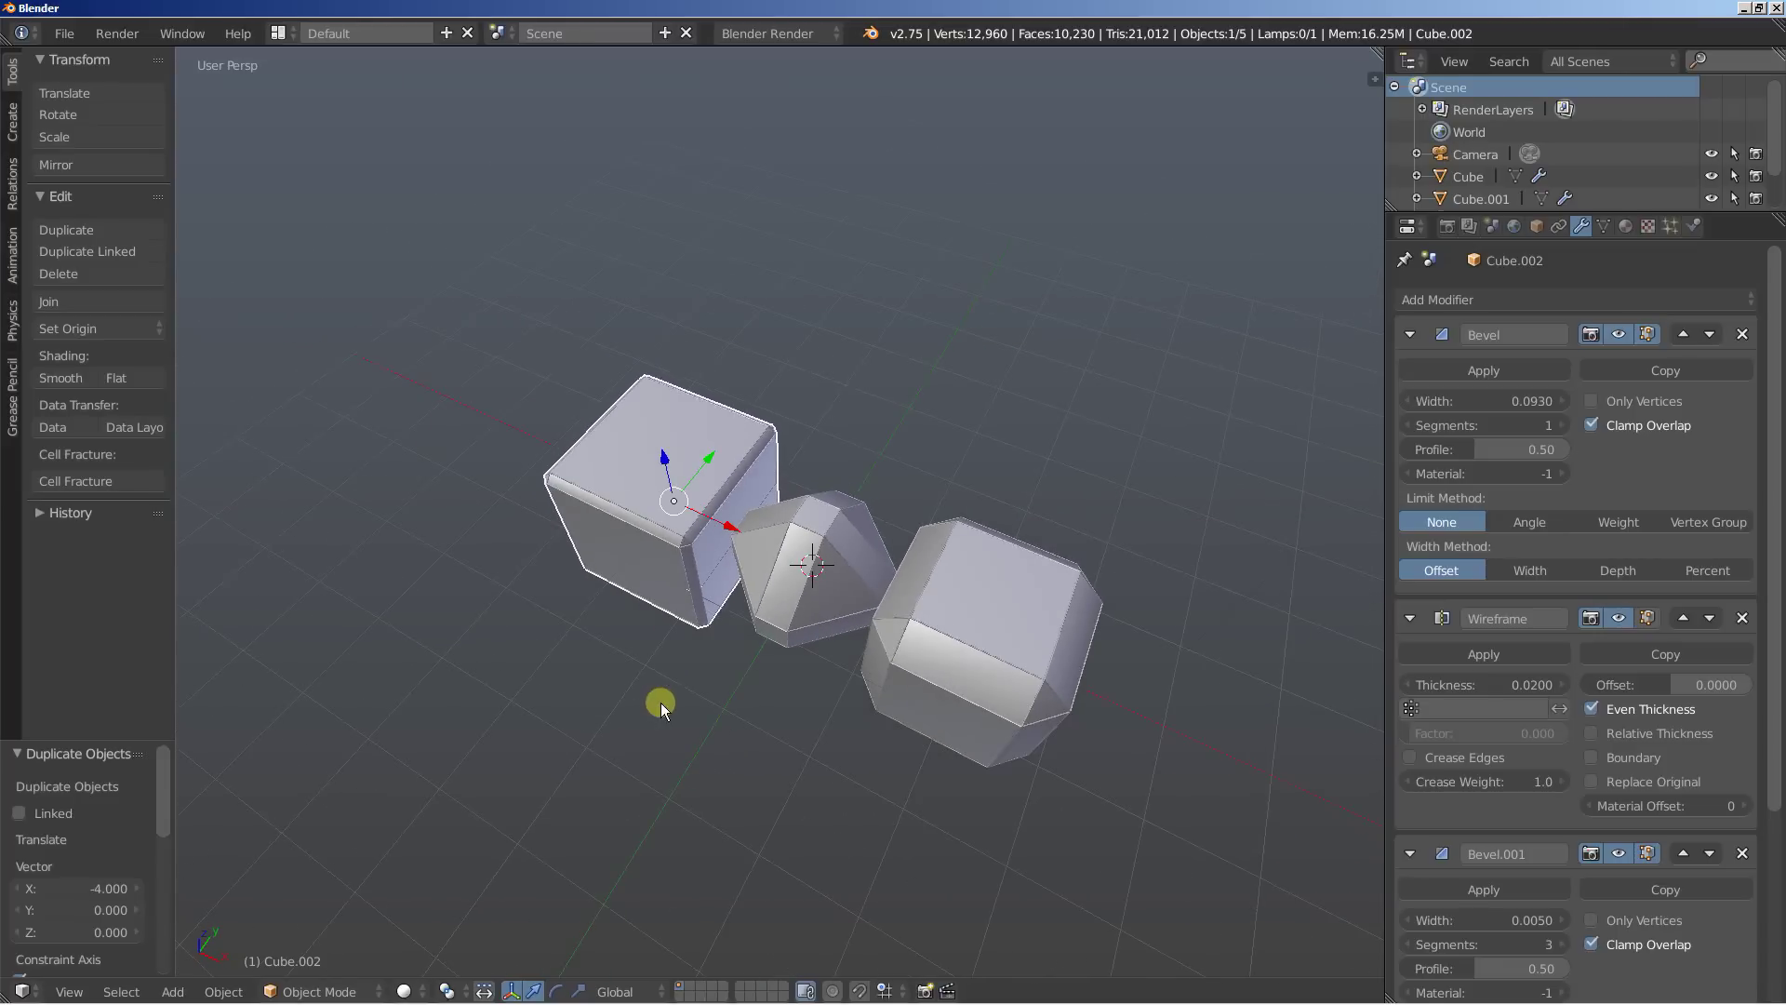
{"action": "key", "text": "shift+d"}
{"action": "key", "text": "x"}
{"action": "left_click", "coordinate": [1120, 770]}
{"action": "middle_click_drag", "start_coordinate": [1121, 770], "coordinate": [843, 640]}
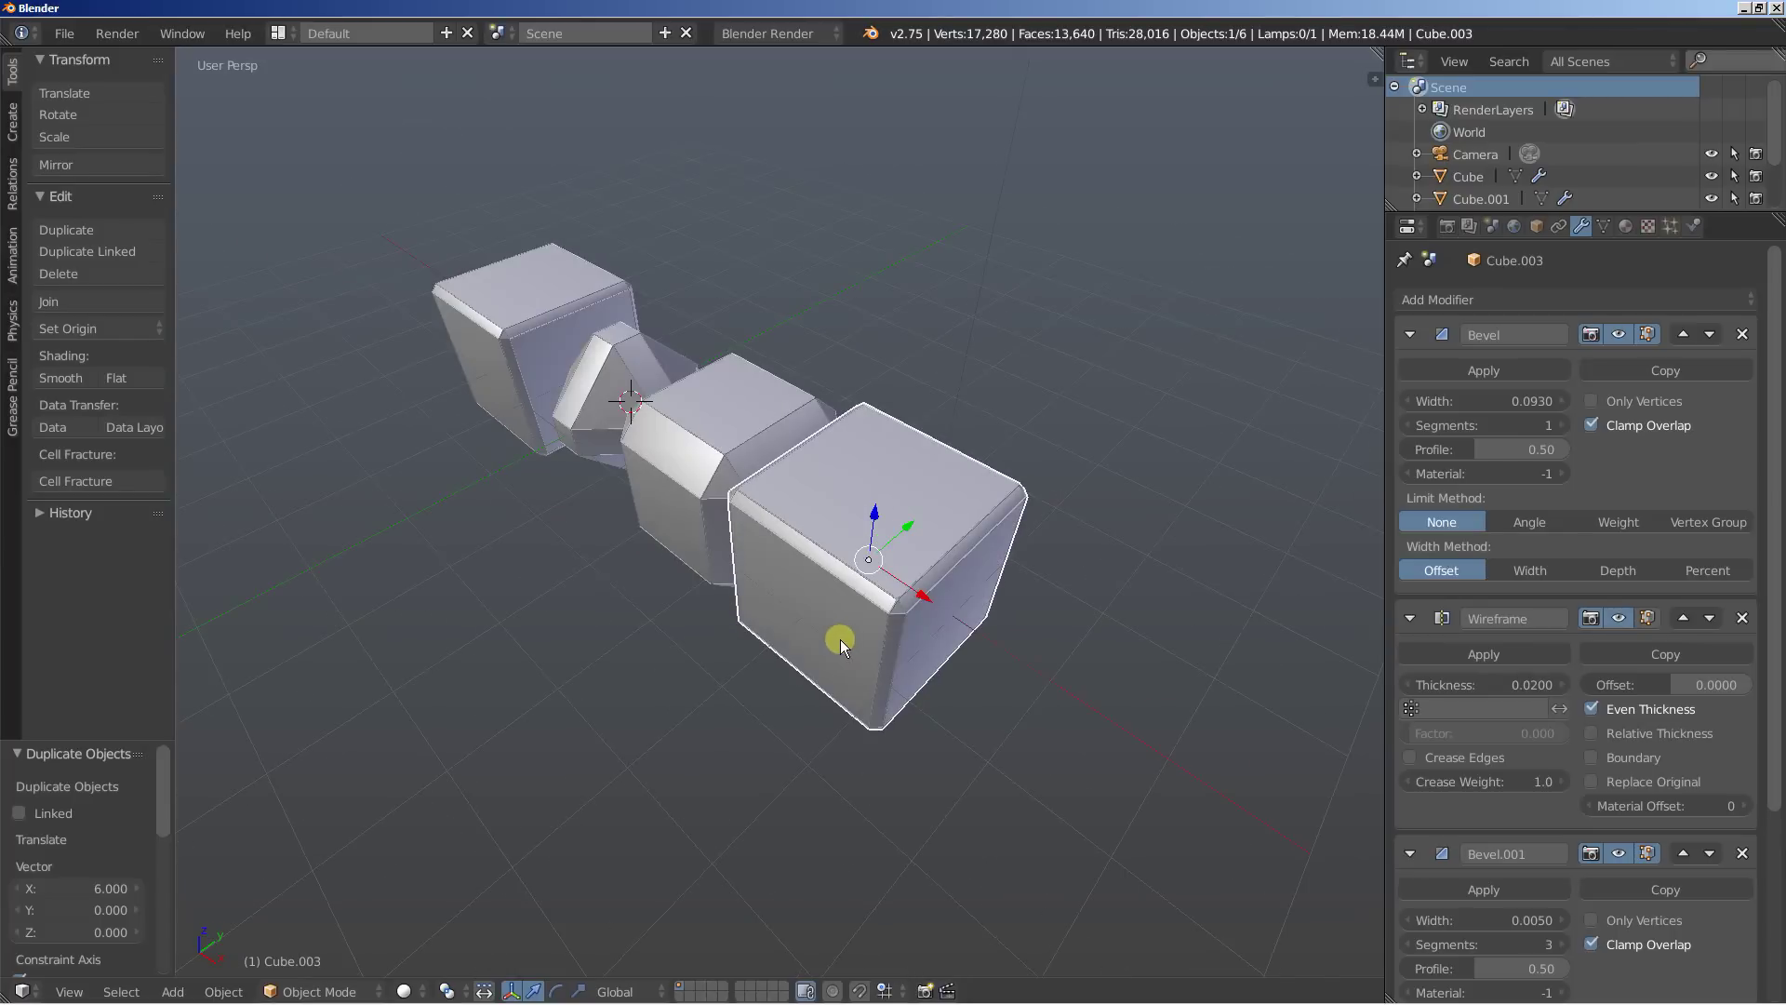
Step: In Edit Mode, scale the fourth cube's mesh 2.5 times along Z
{"action": "key", "text": "Tab"}
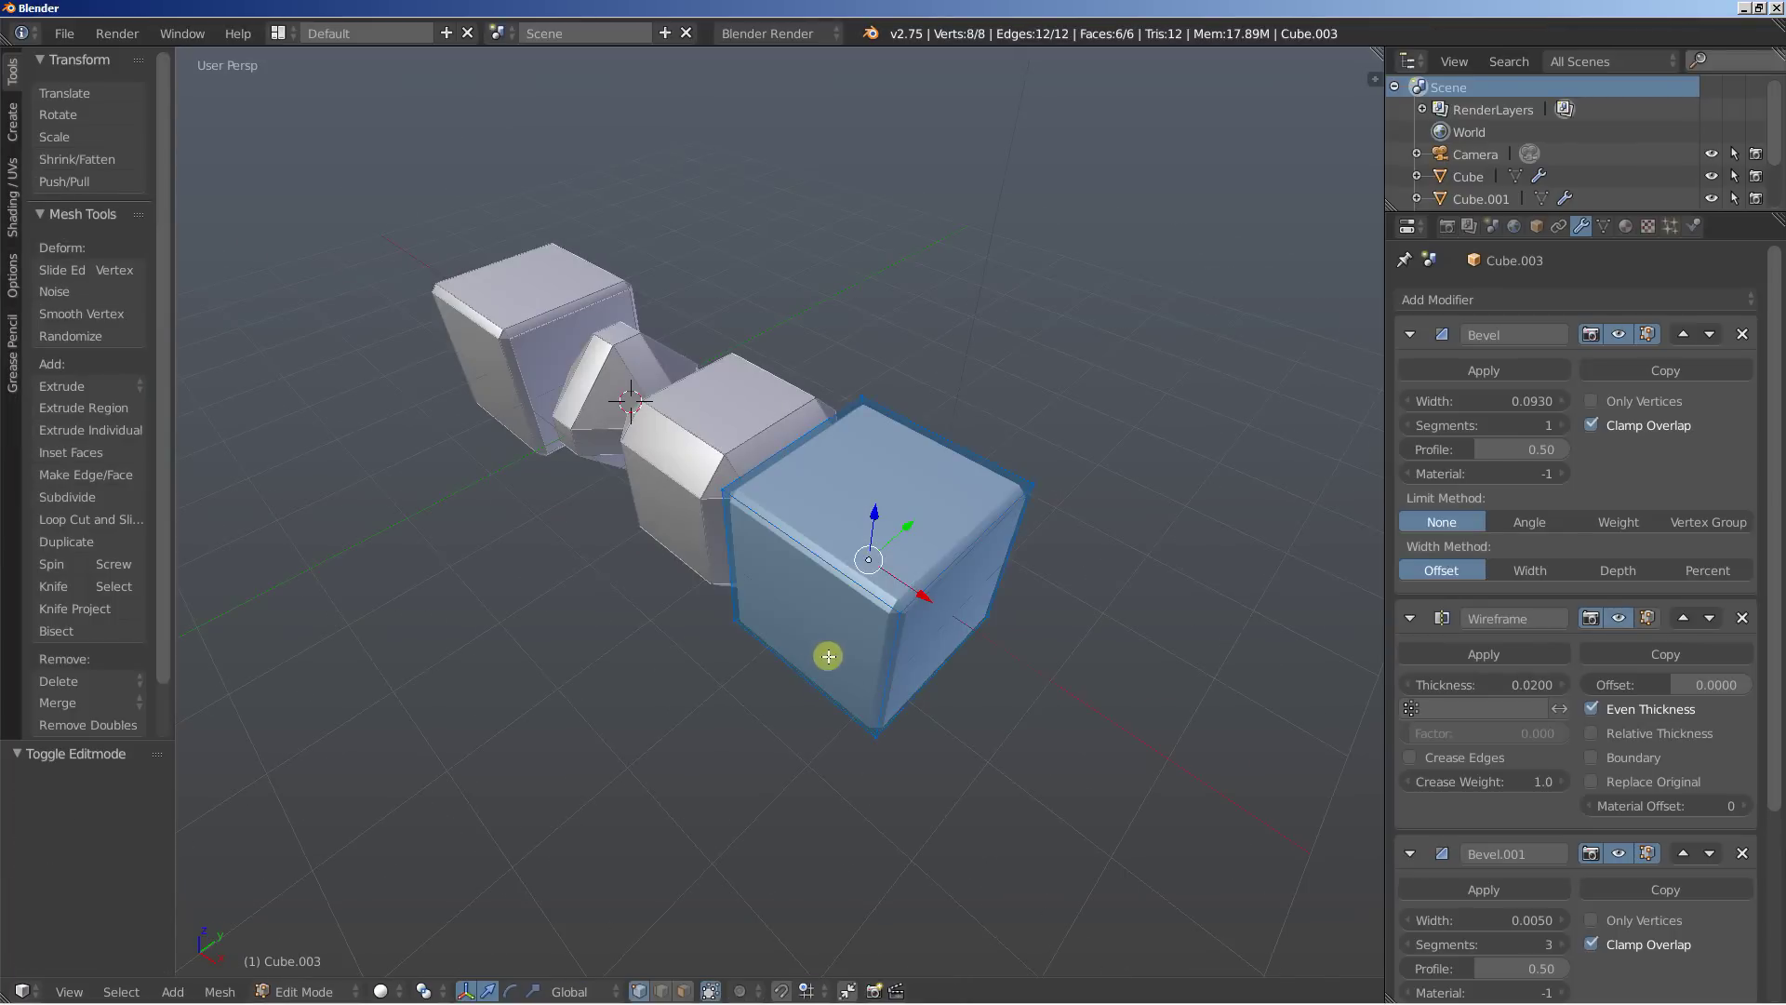
{"action": "key", "text": "s"}
{"action": "key", "text": "z"}
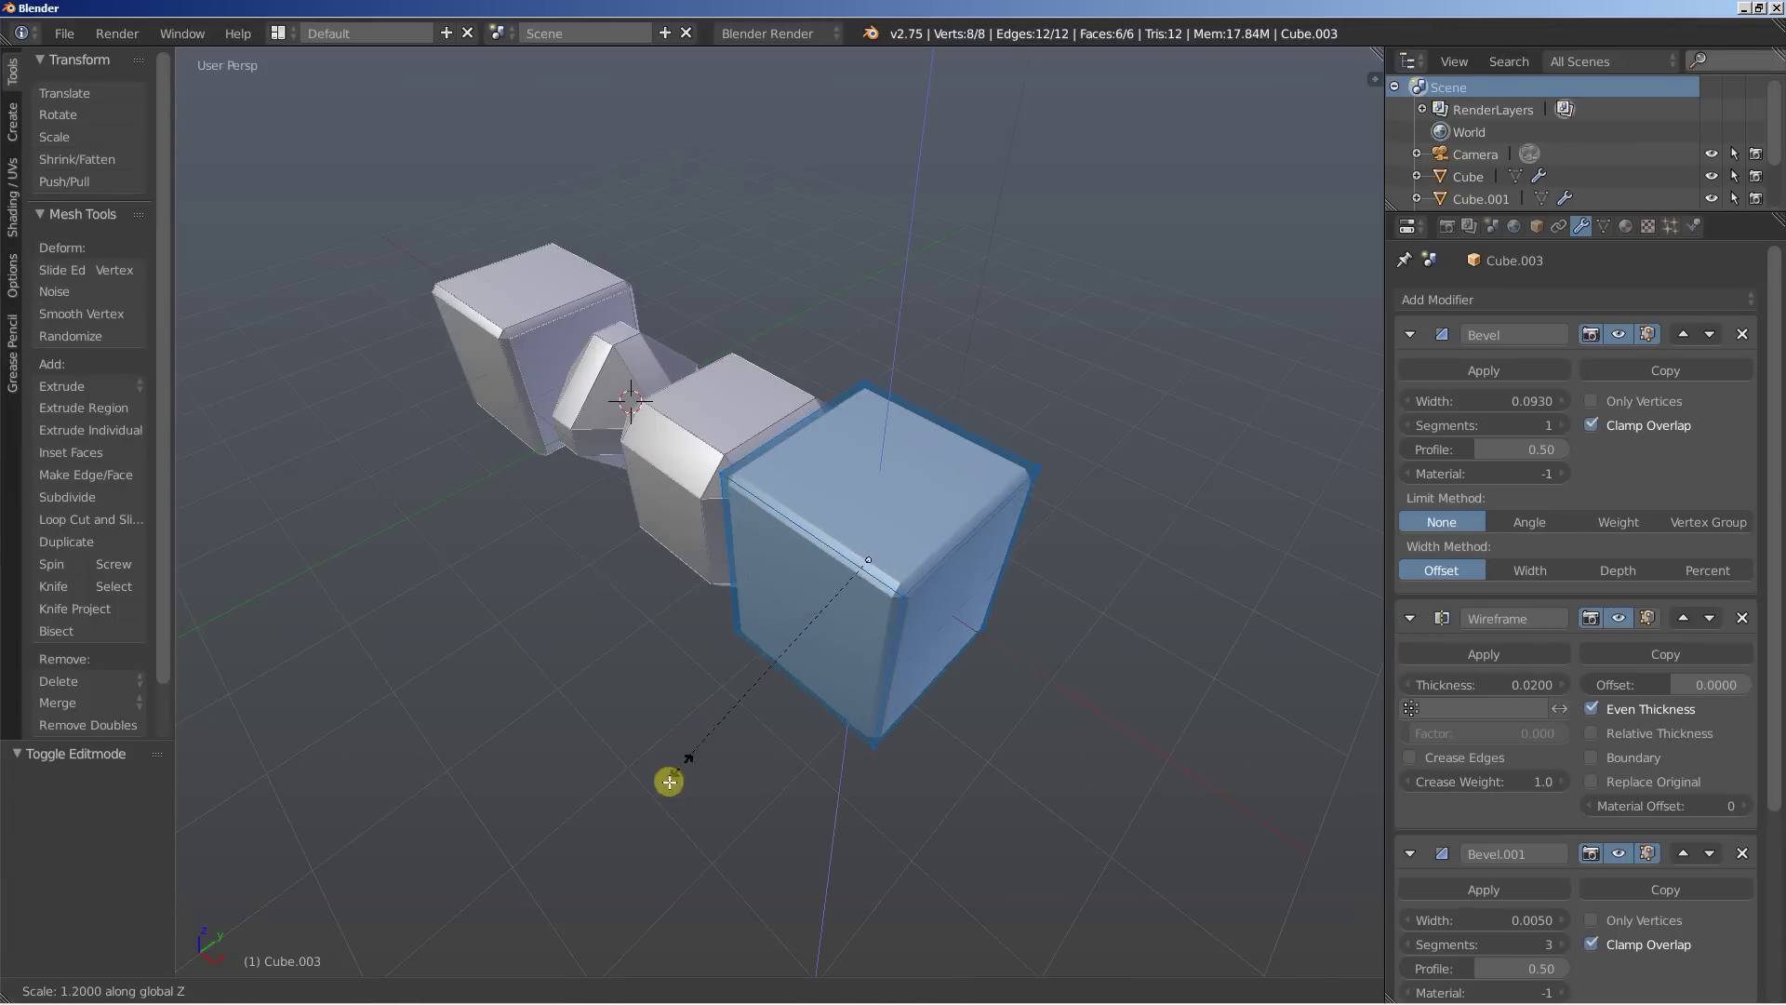
{"action": "left_click", "coordinate": [475, 932]}
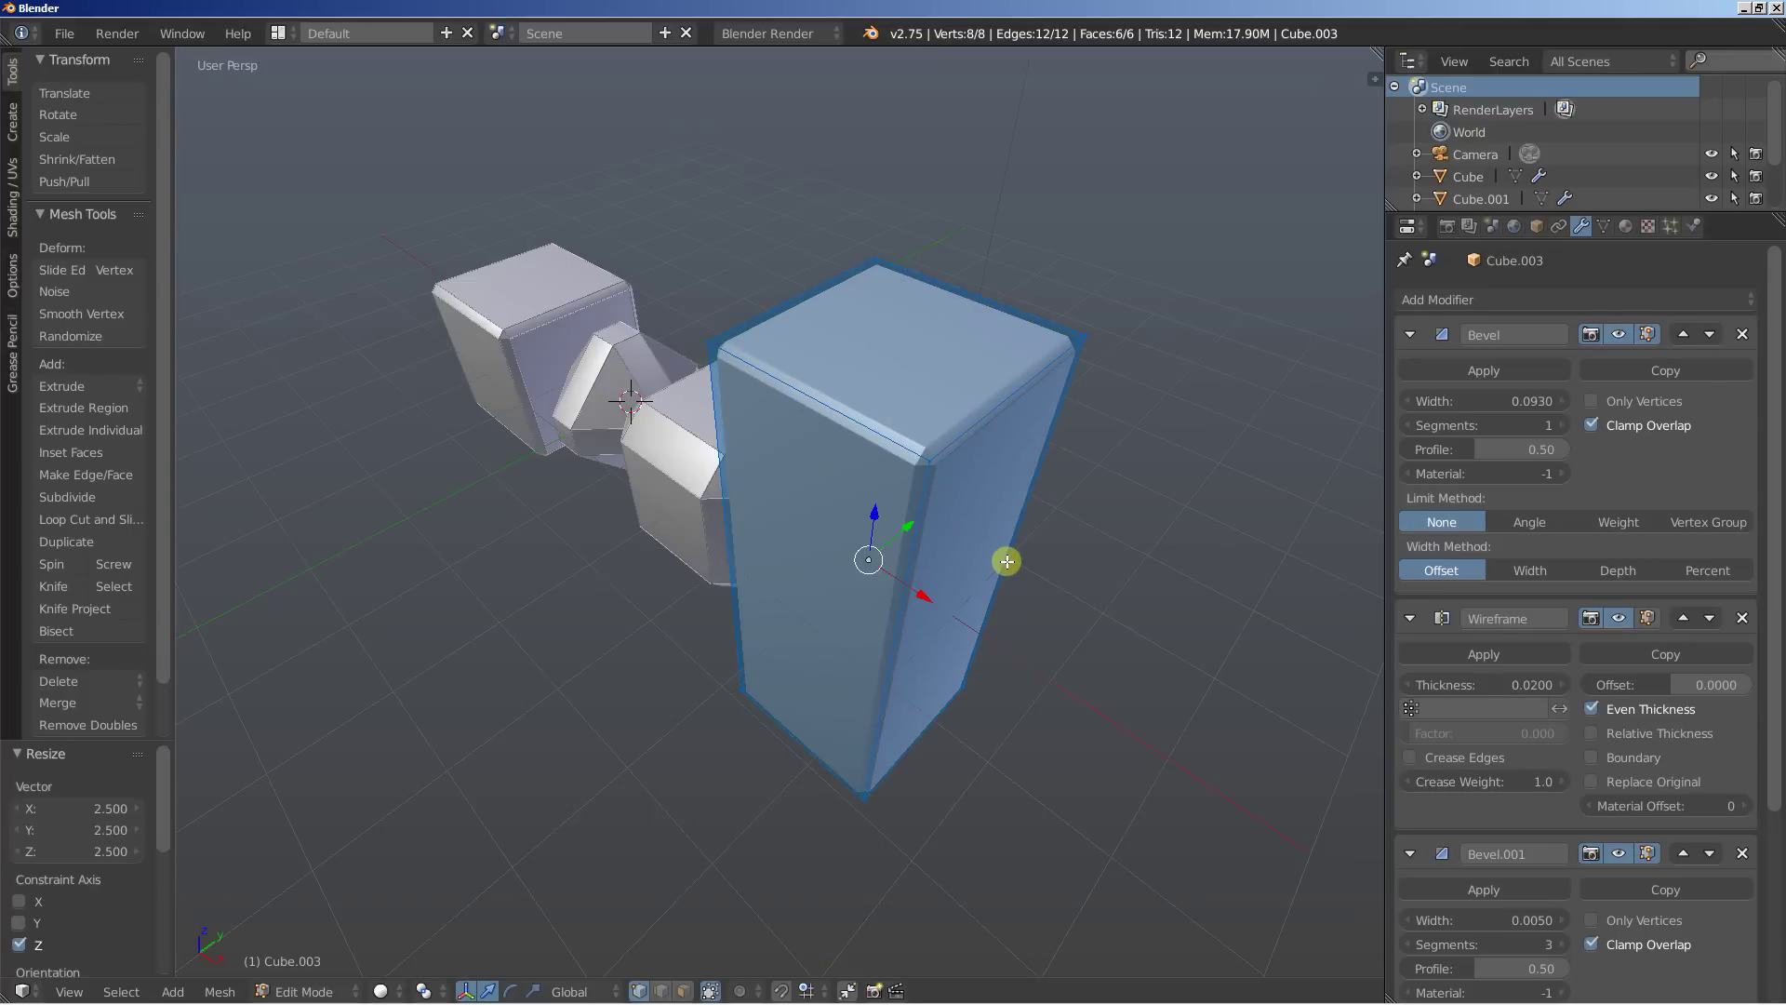
{"action": "key", "text": "Tab"}
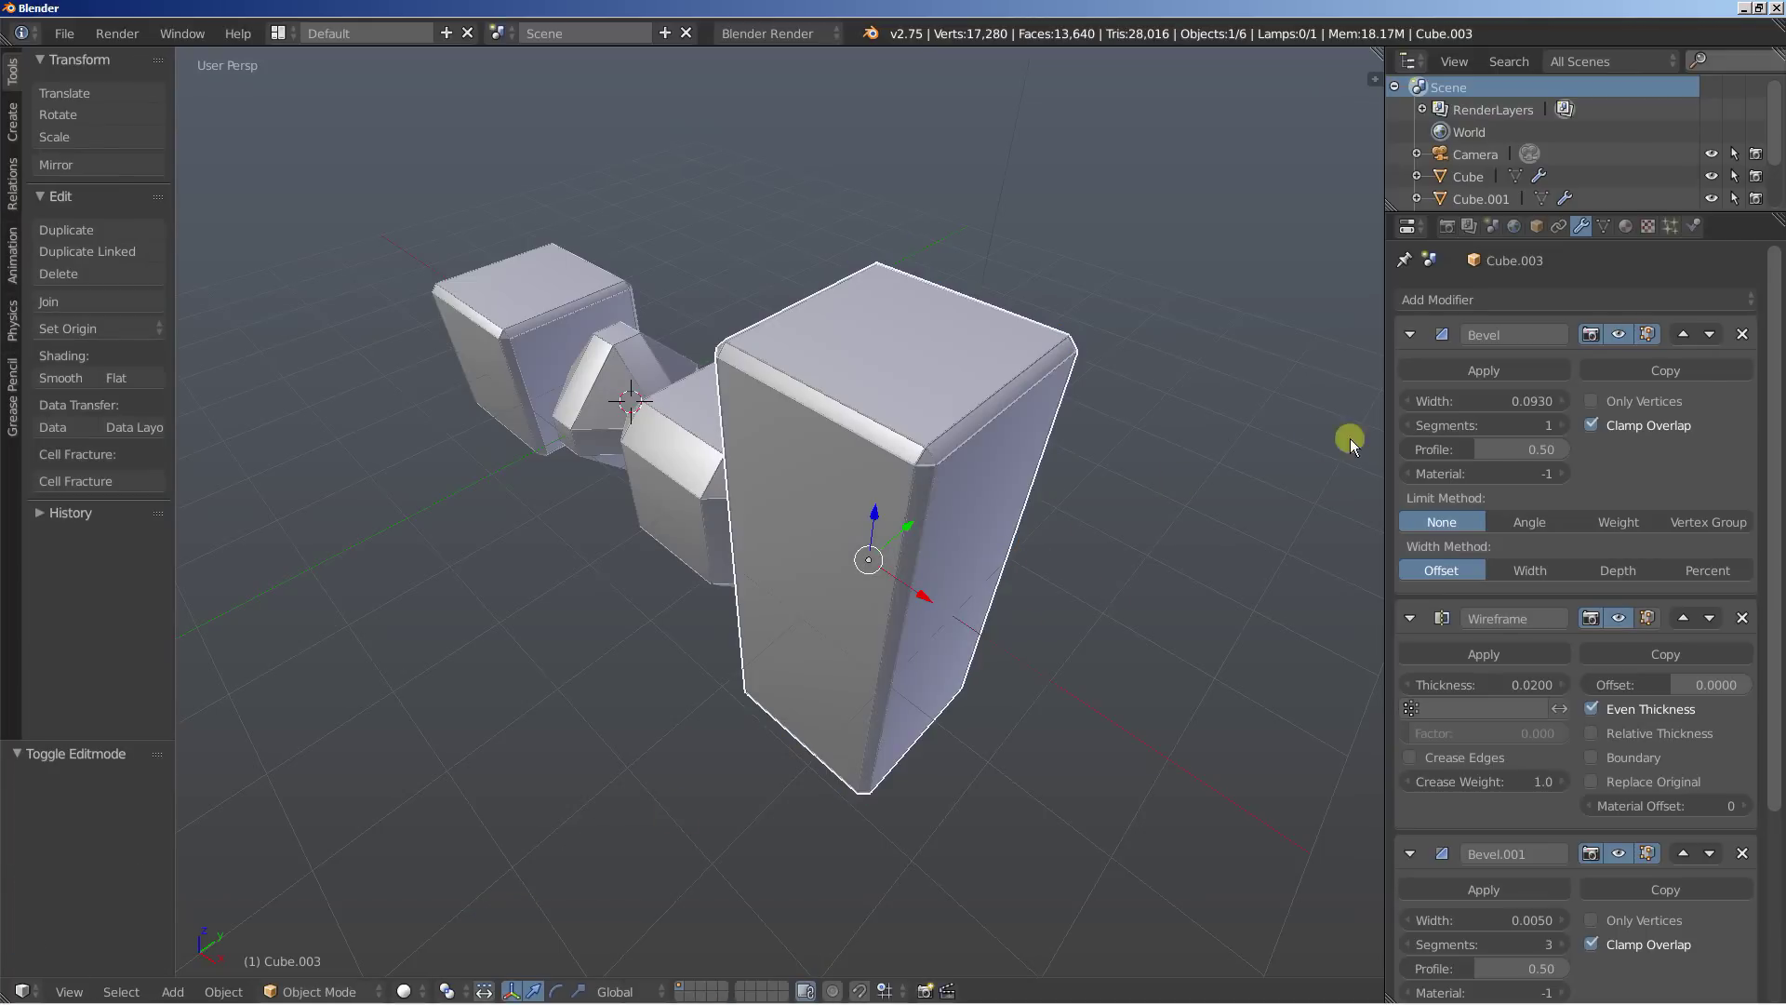
Step: Widen the fourth cube's first Bevel width to 0.787
{"action": "left_click_drag", "start_coordinate": [1487, 397], "coordinate": [356, 429]}
{"action": "middle_click_drag", "start_coordinate": [705, 489], "coordinate": [545, 546]}
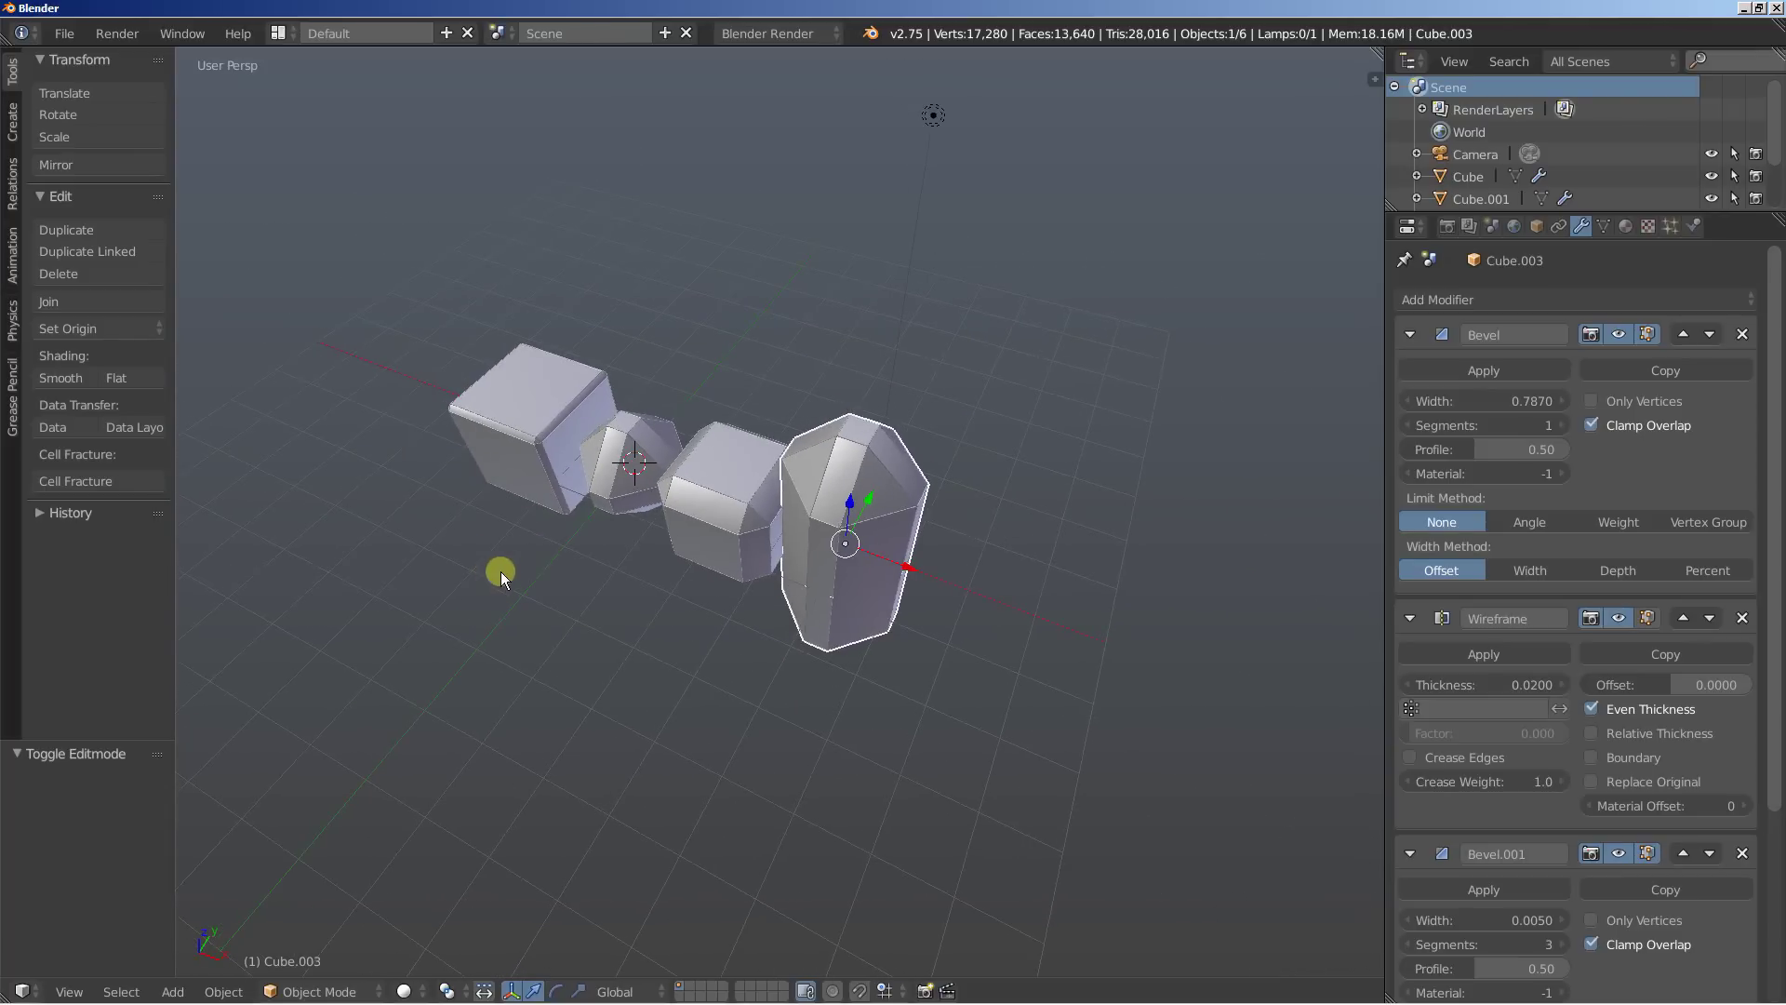
{"action": "scroll", "coordinate": [507, 576], "scroll_direction": "up", "scroll_amount": 3}
{"action": "middle_click_drag", "start_coordinate": [465, 585], "coordinate": [527, 542]}
{"action": "scroll", "coordinate": [527, 543], "scroll_direction": "up", "scroll_amount": 2}
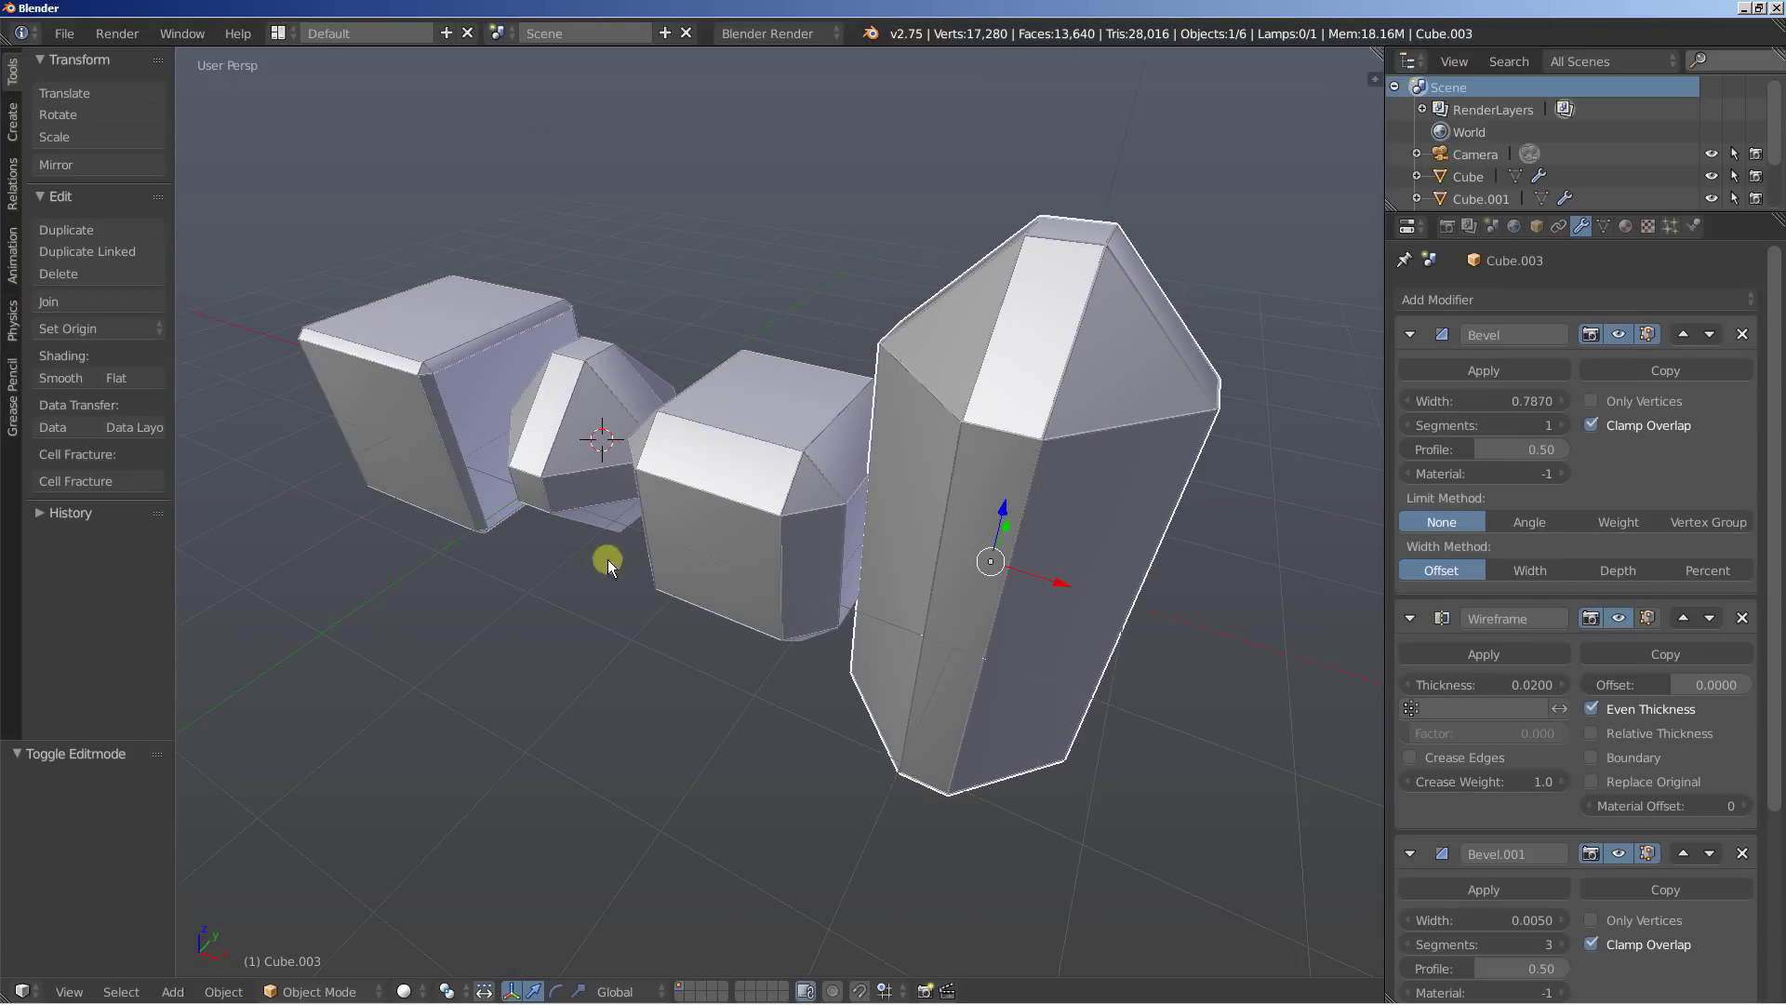
{"action": "left_click", "coordinate": [172, 985]}
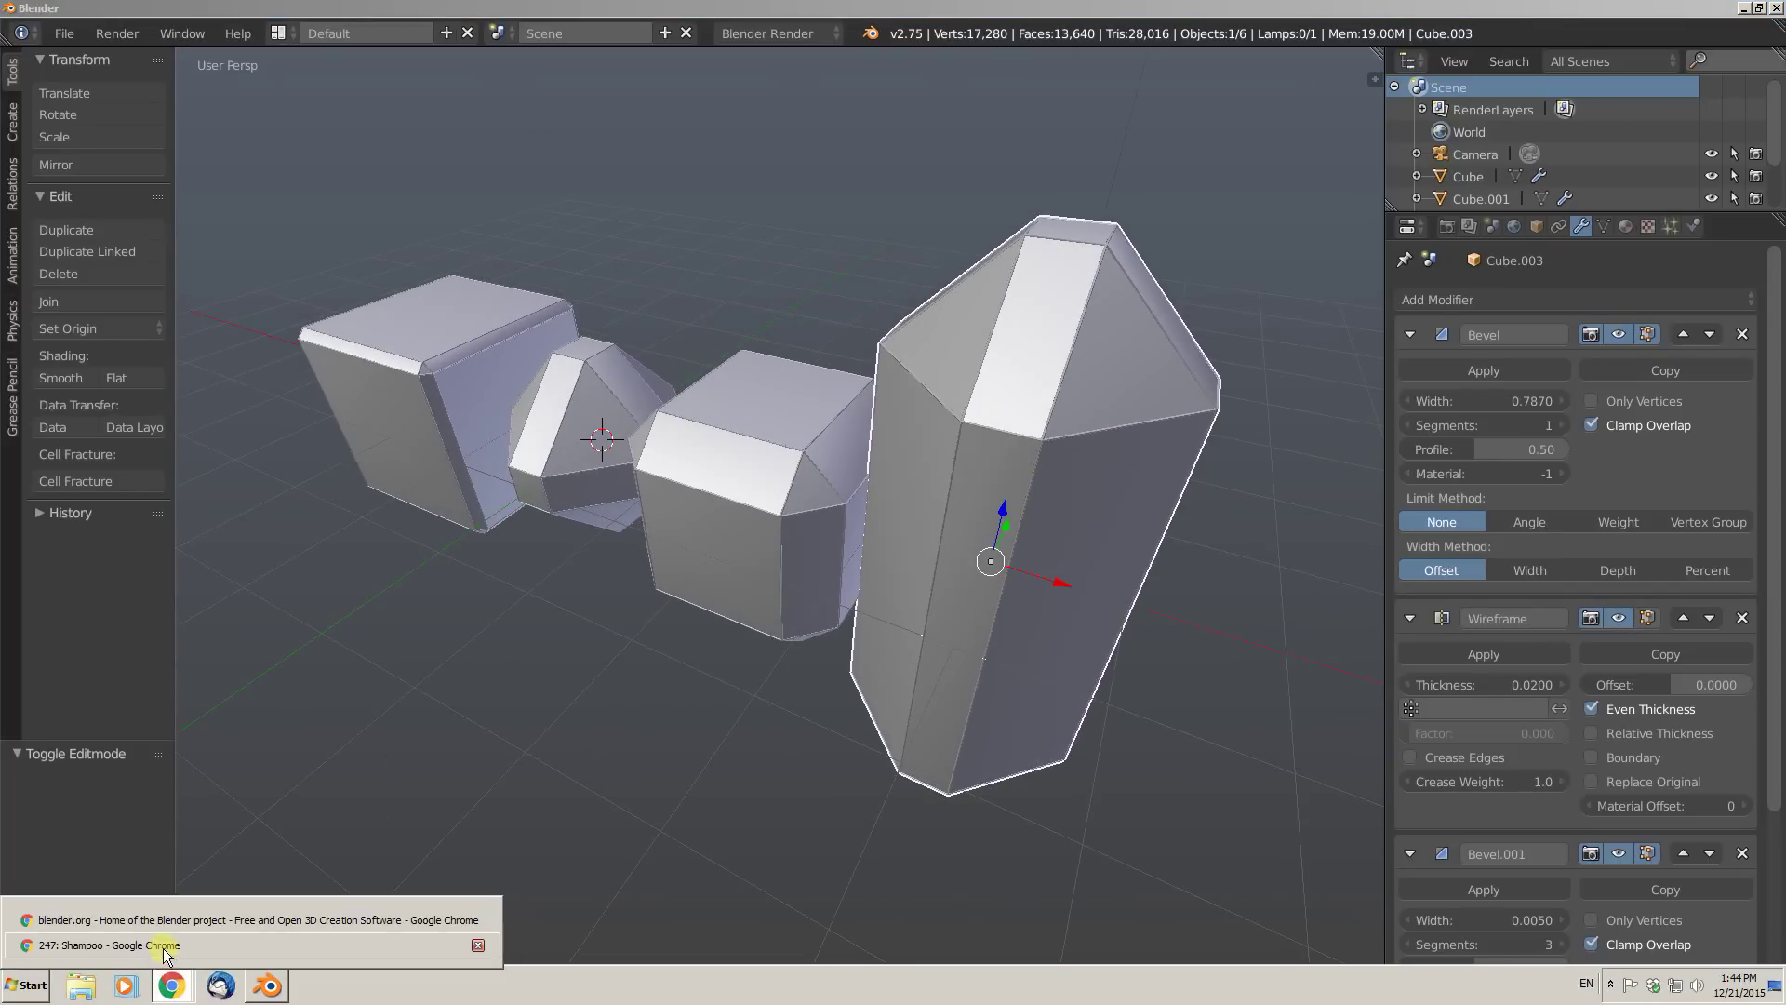
{"action": "left_click", "coordinate": [164, 948]}
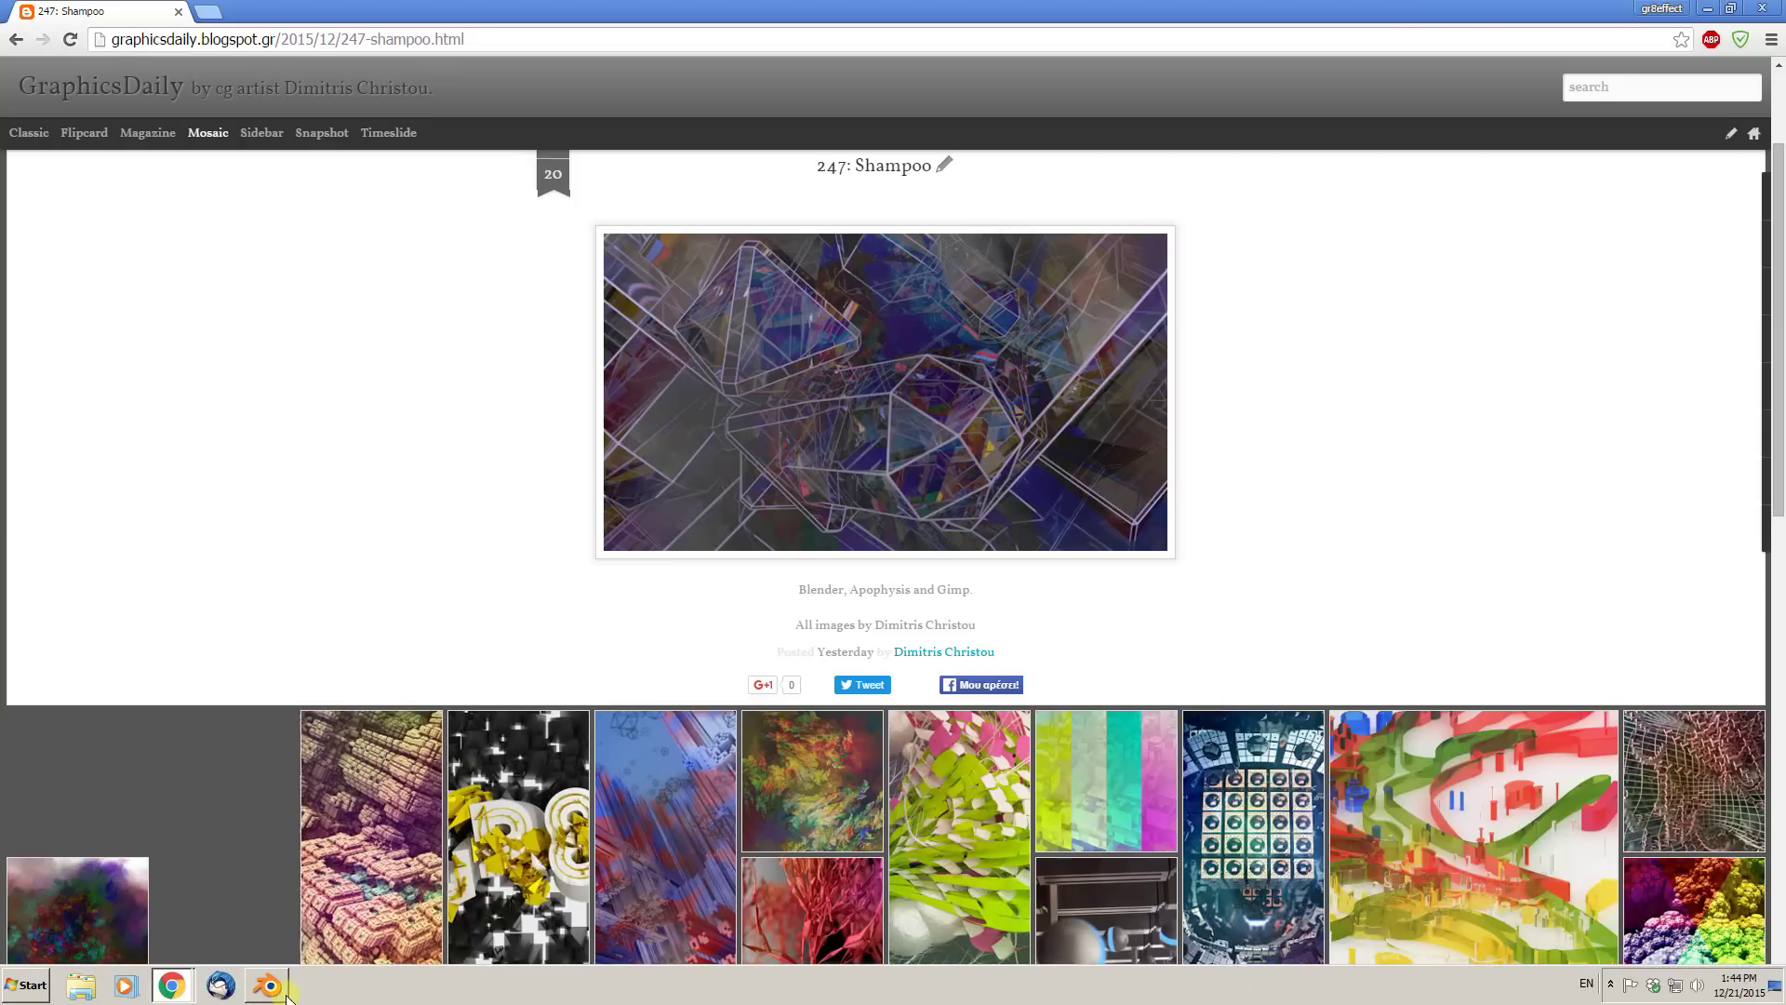
{"action": "left_click", "coordinate": [284, 993]}
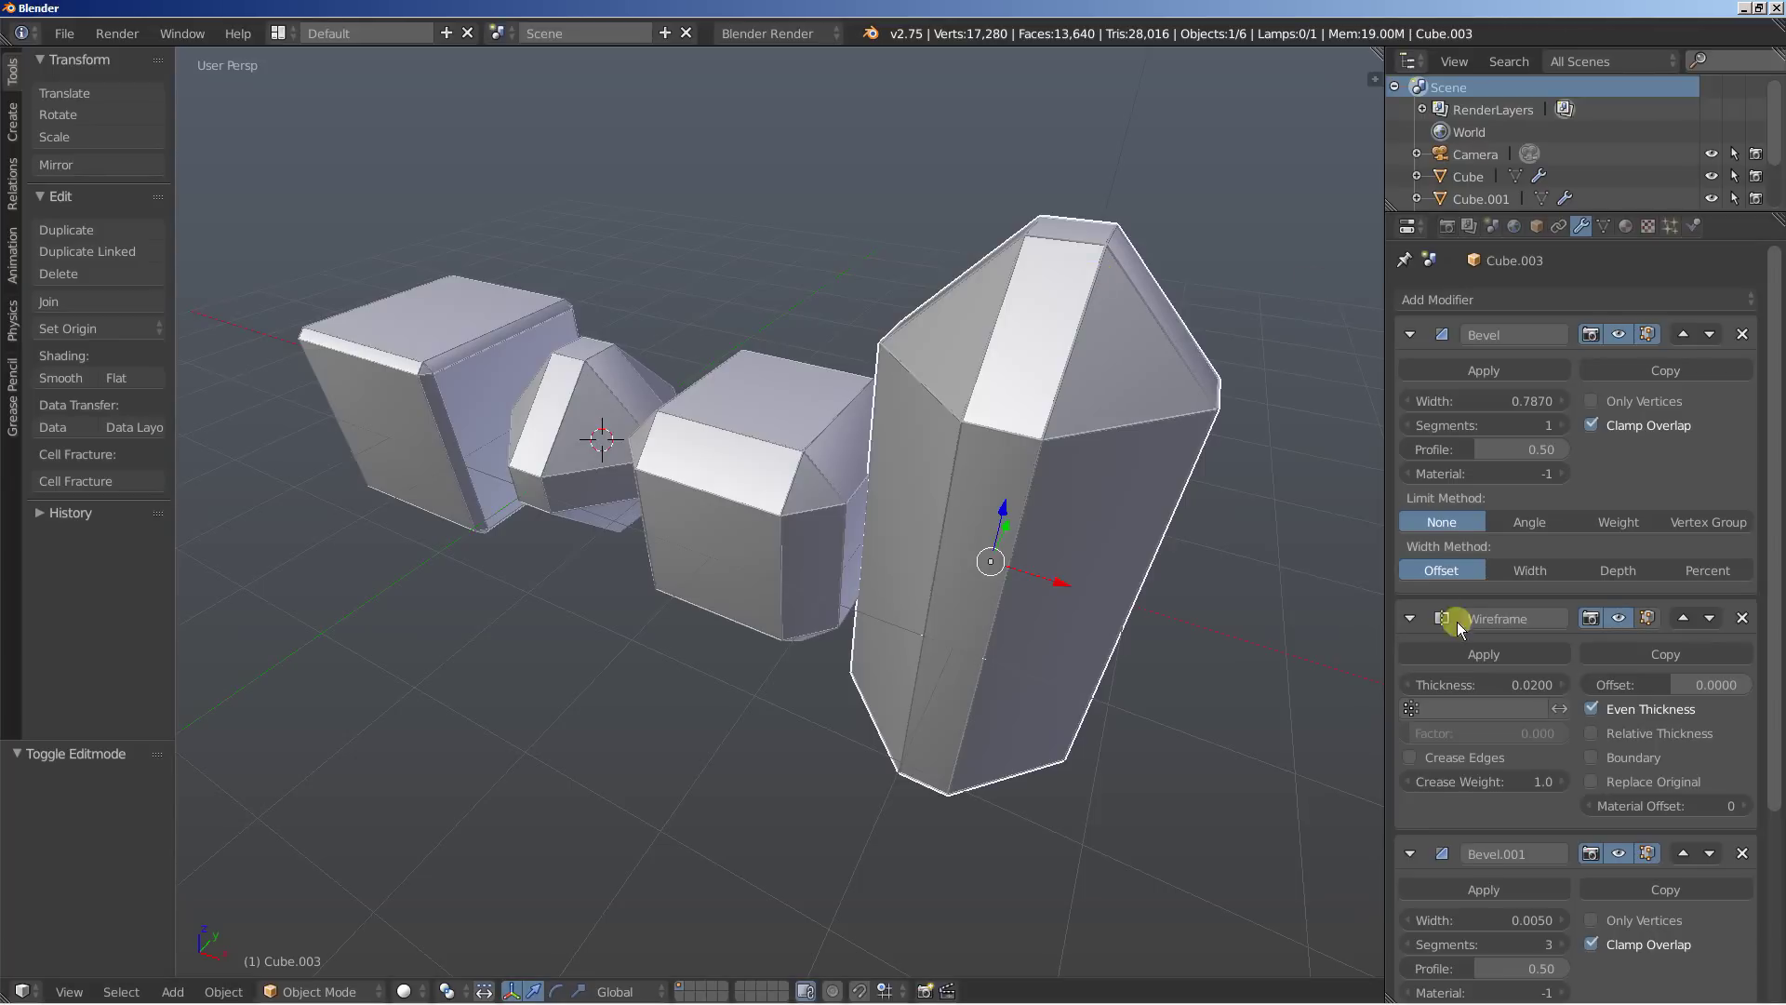
{"action": "scroll", "coordinate": [1467, 633], "scroll_direction": "down", "scroll_amount": 5}
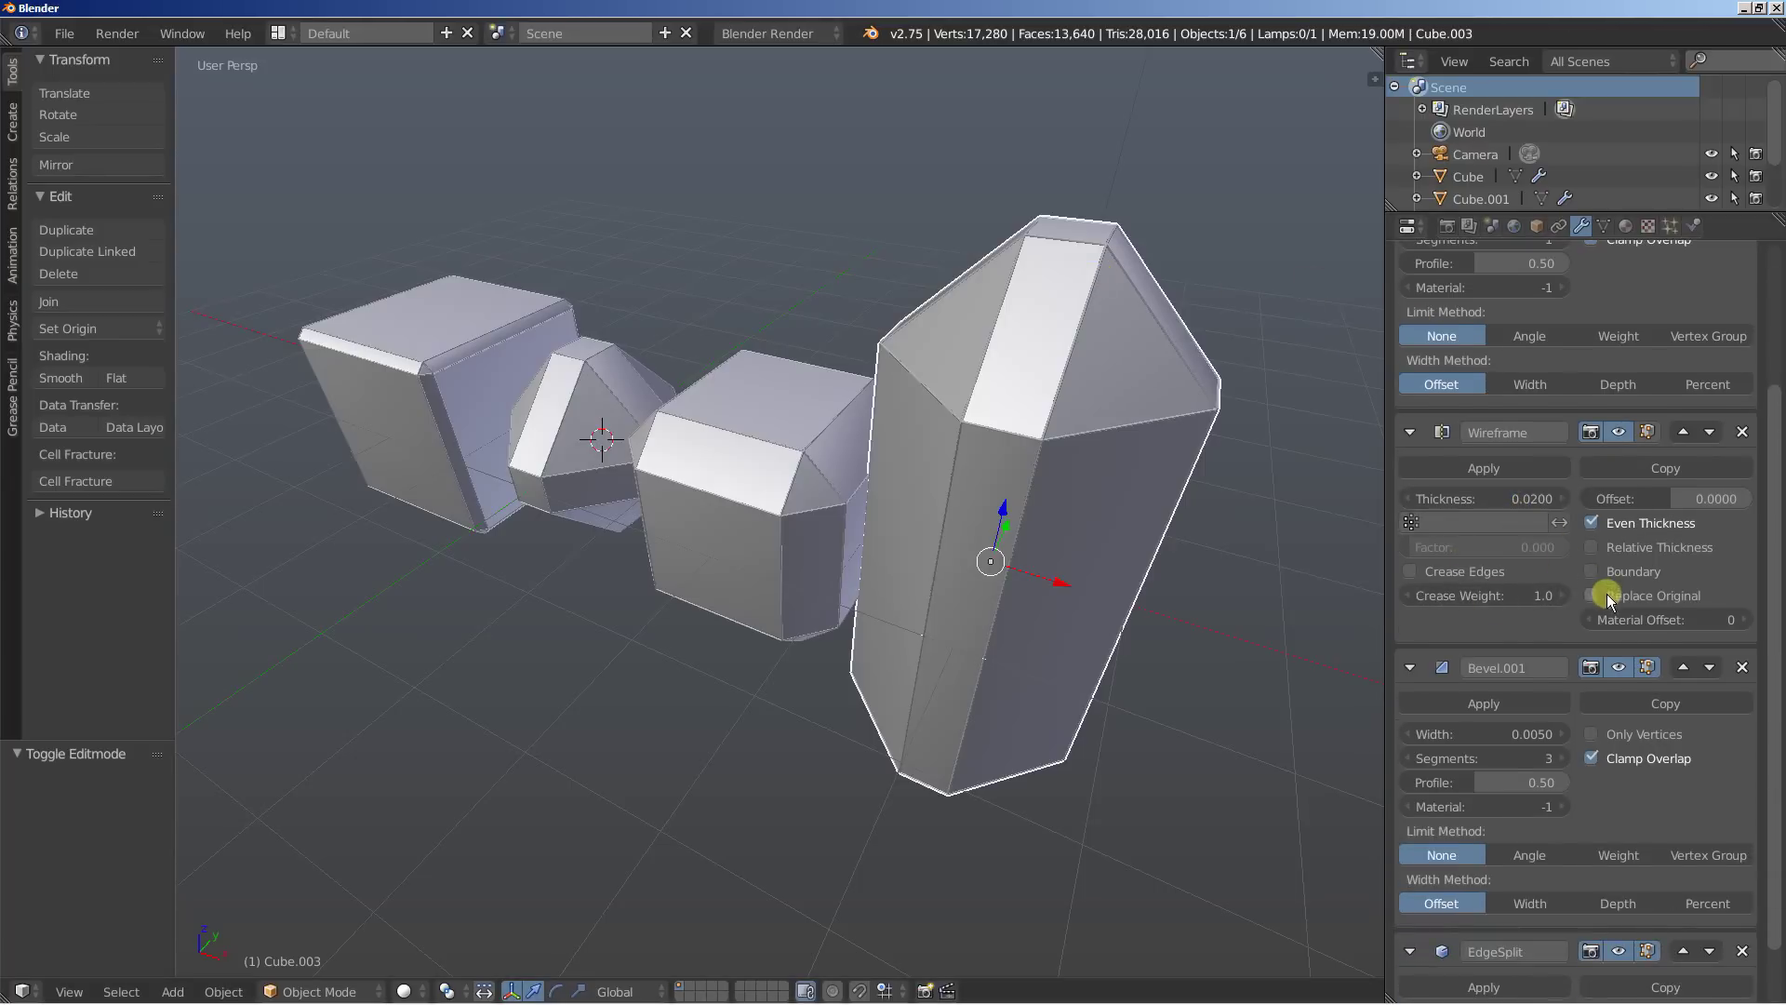